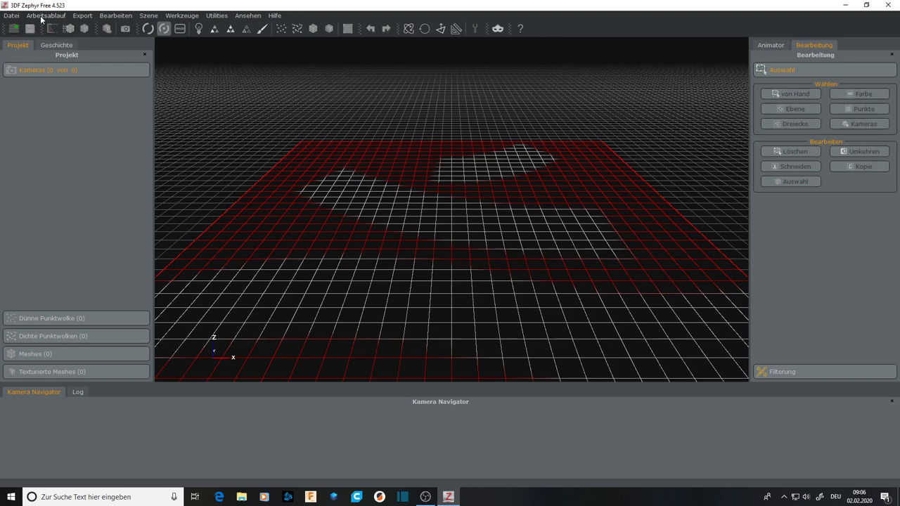
Step: Start a new project and add photos _MG_2982.JPG through _MG_3026.JPG from the 3d bilder folder
left_click(47, 27)
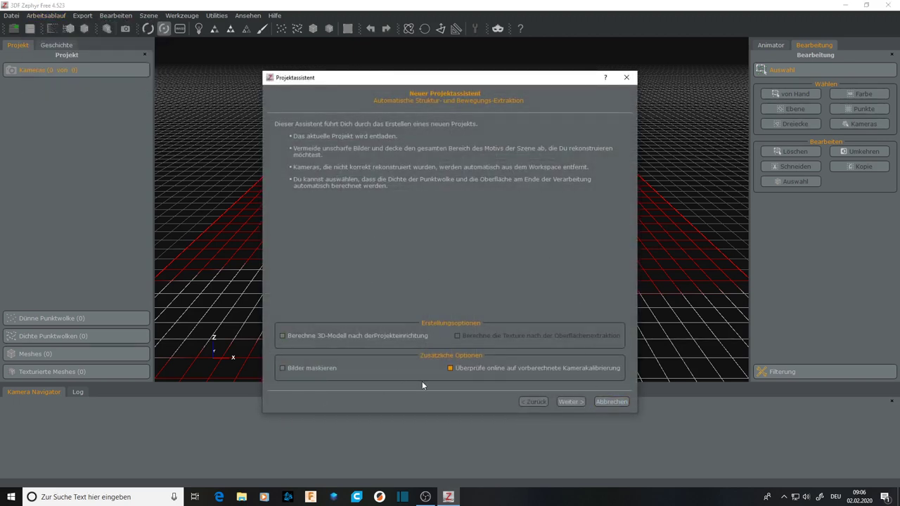
left_click(567, 403)
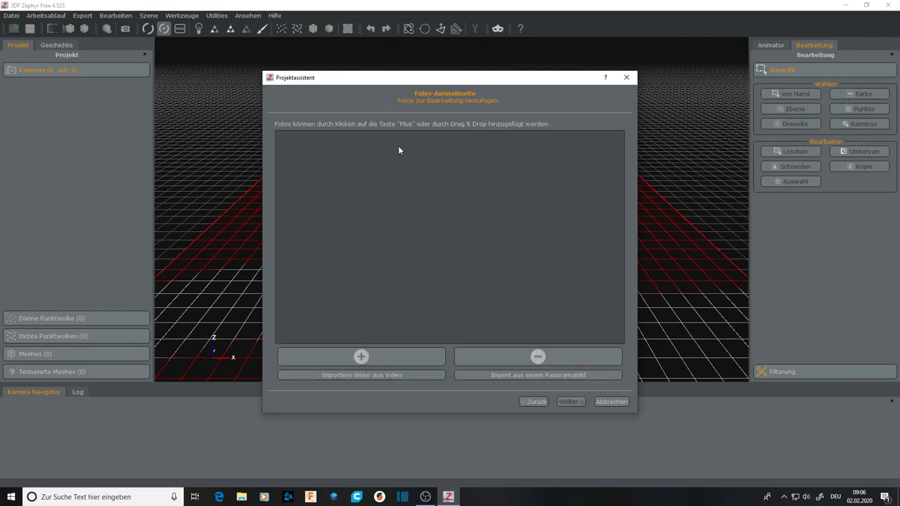
left_click(366, 355)
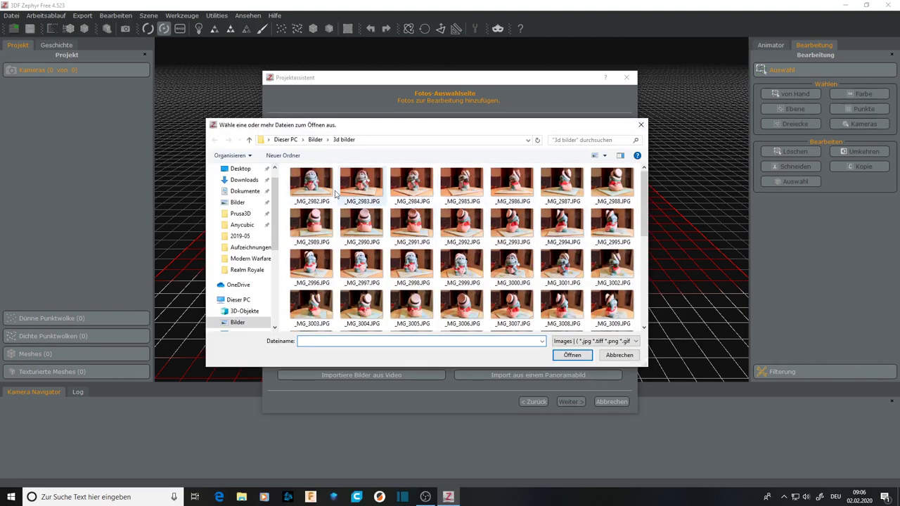
left_click_drag(284, 171, 632, 341)
left_click(573, 355)
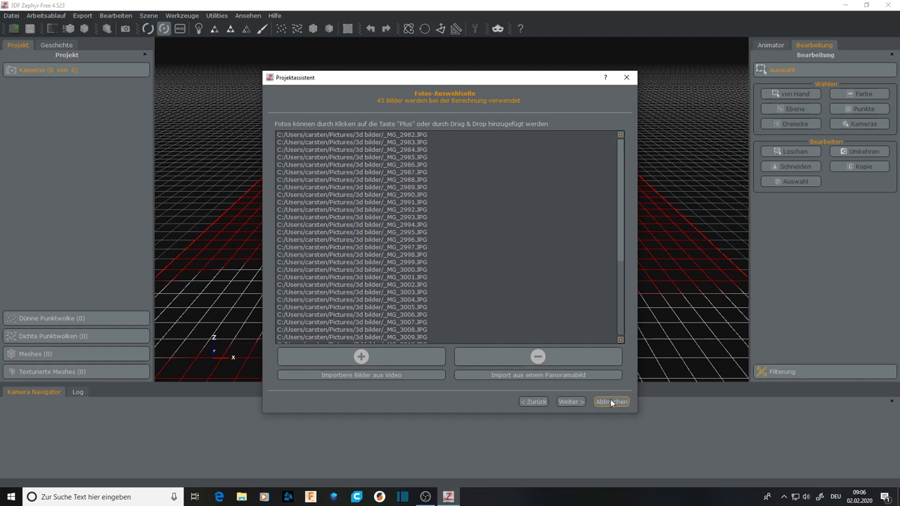
left_click(570, 402)
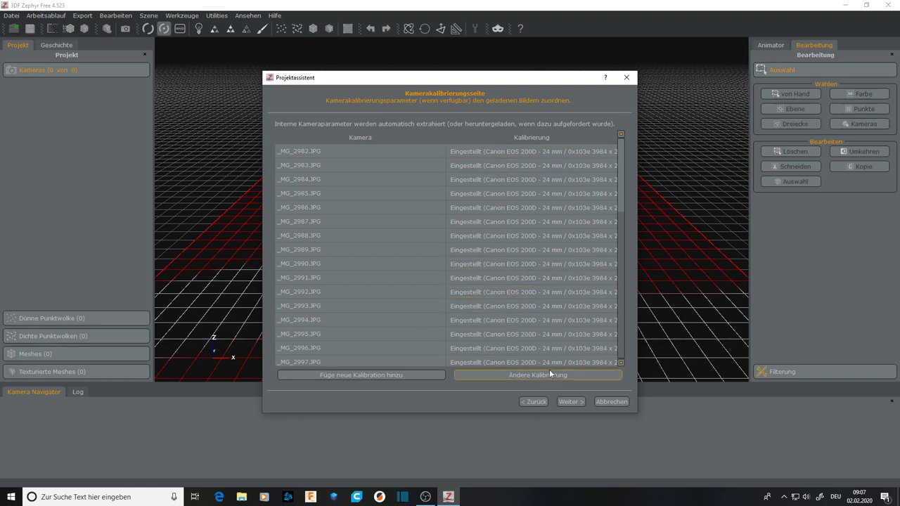
Step: Accept the camera calibration, choose the Menschlicher Körper category with the Tief preset for camera orientation, and run the sparse reconstruction
left_click(570, 402)
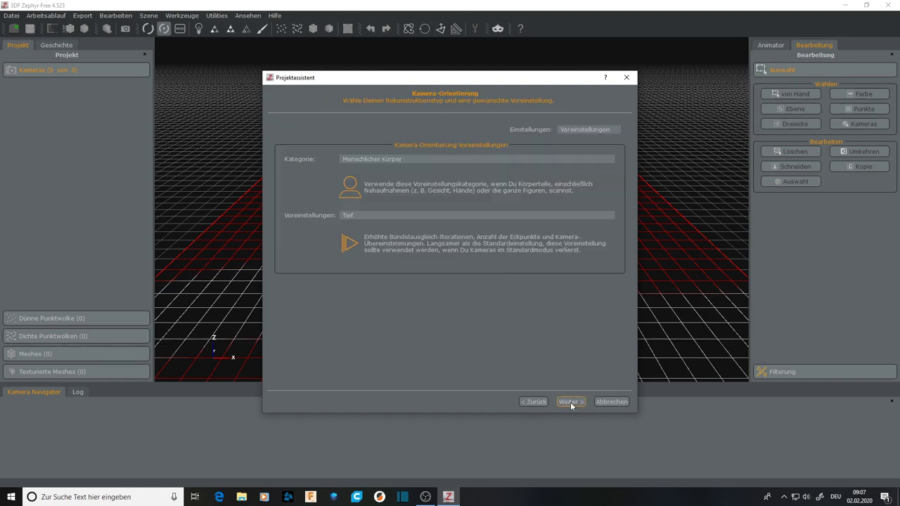
left_click(398, 161)
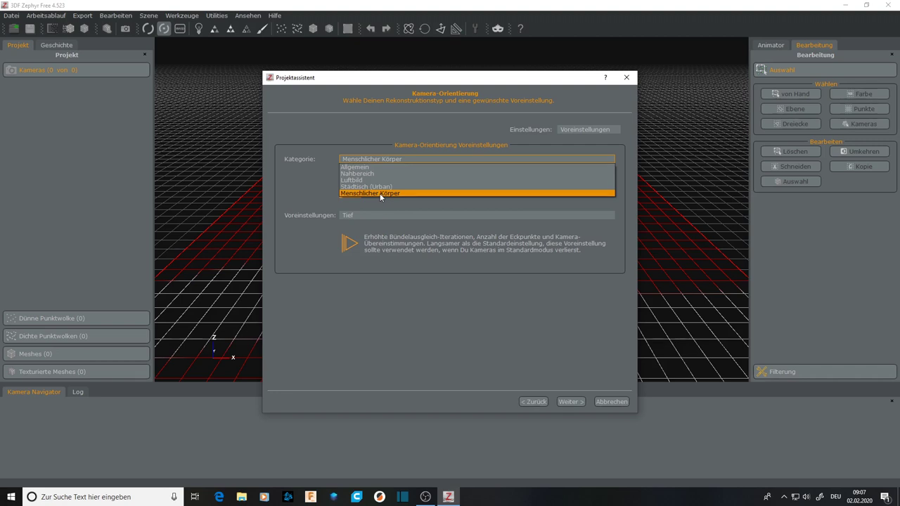
left_click(381, 194)
left_click(355, 215)
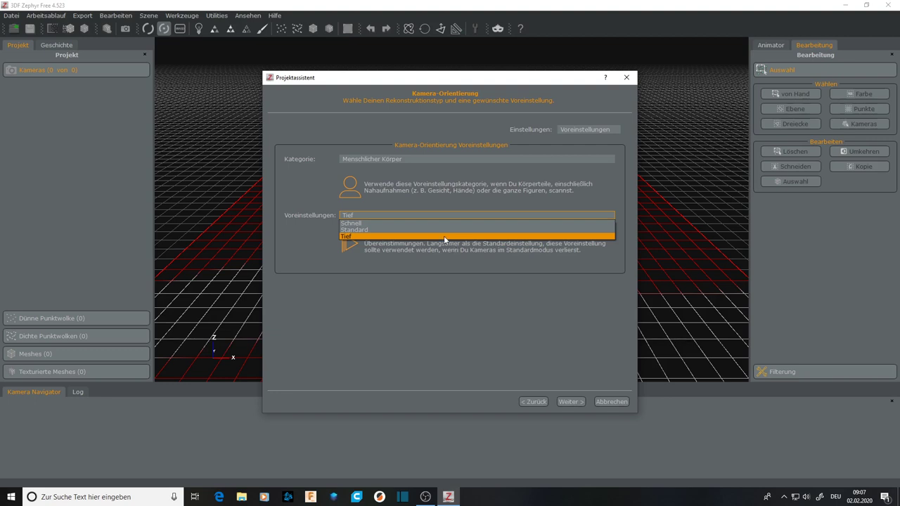
left_click(358, 238)
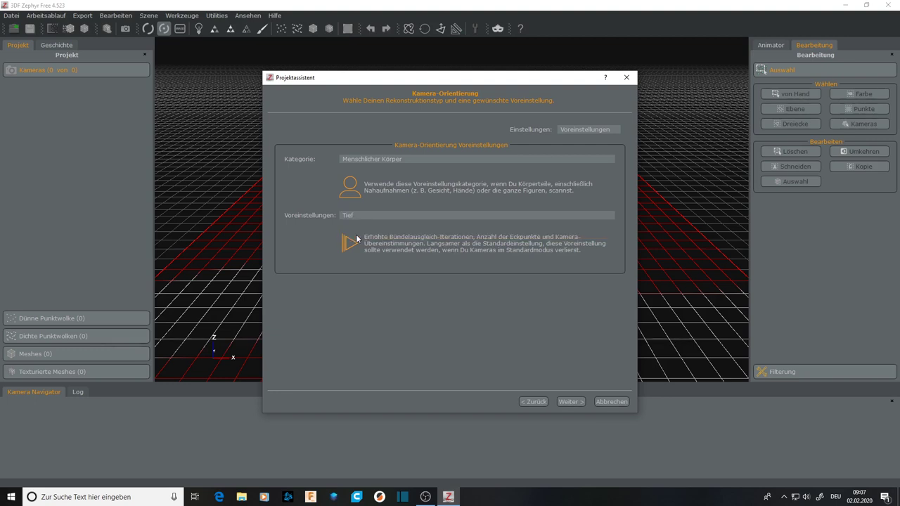
left_click(571, 403)
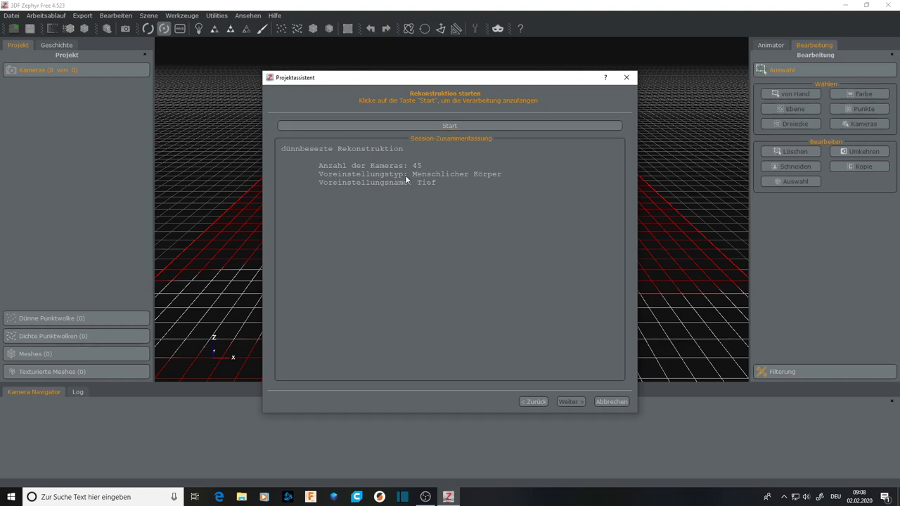
left_click(447, 126)
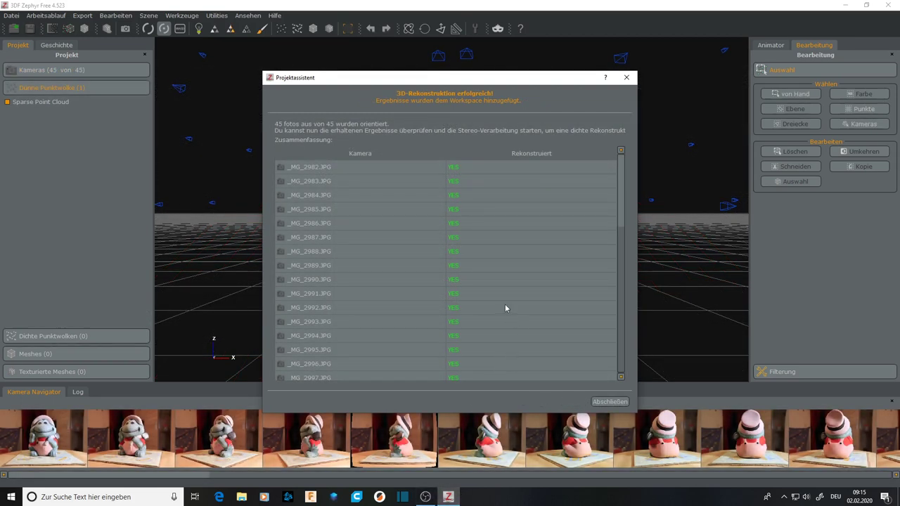
Step: Check the reconstruction status of every photo in the summary list and finish the project wizard
scroll(505, 228, "down", 9)
scroll(505, 230, "up", 8)
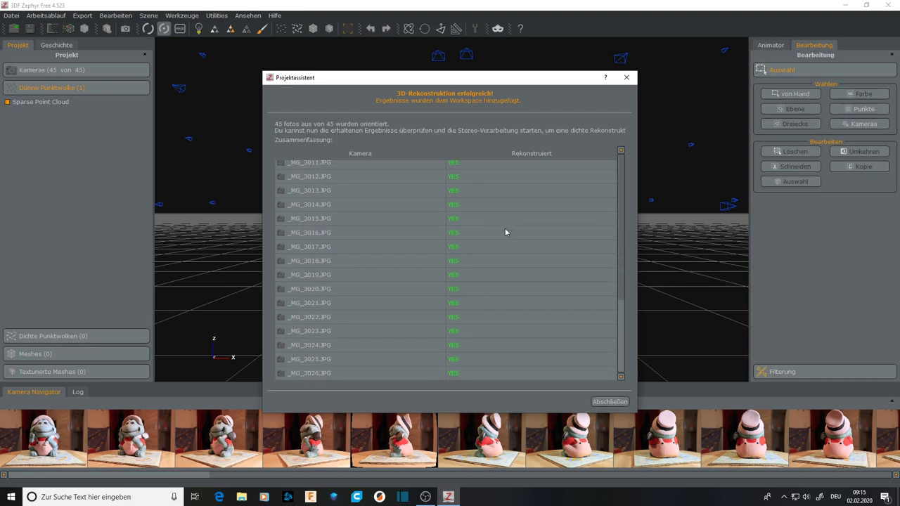
scroll(505, 230, "up", 1)
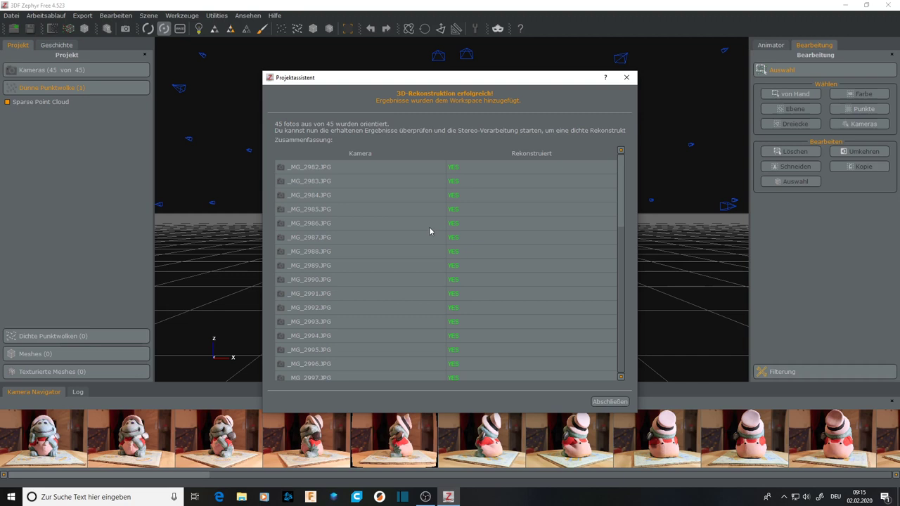
scroll(427, 225, "down", 5)
scroll(428, 225, "down", 5)
scroll(428, 225, "up", 10)
left_click(609, 402)
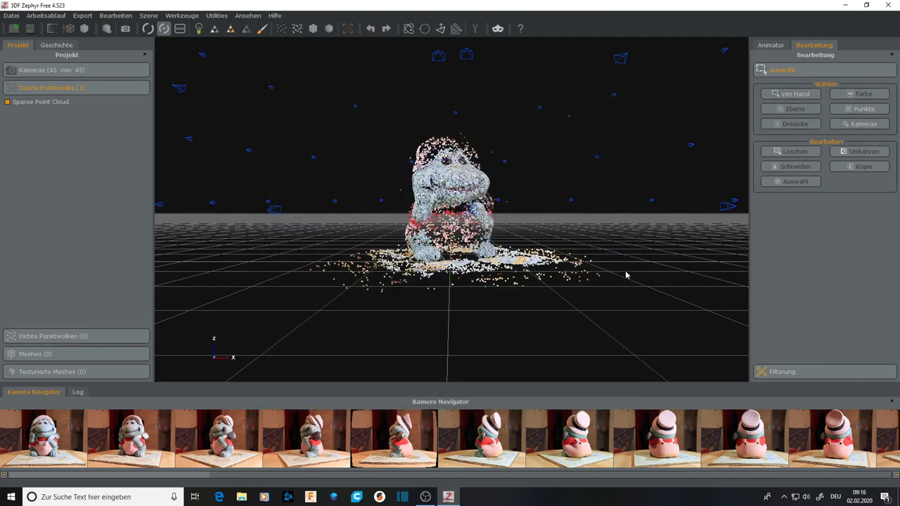
Step: Generate a dense point cloud using the Menschlicher Körper category and the Hohe Details preset
left_click_drag(617, 268, 573, 278)
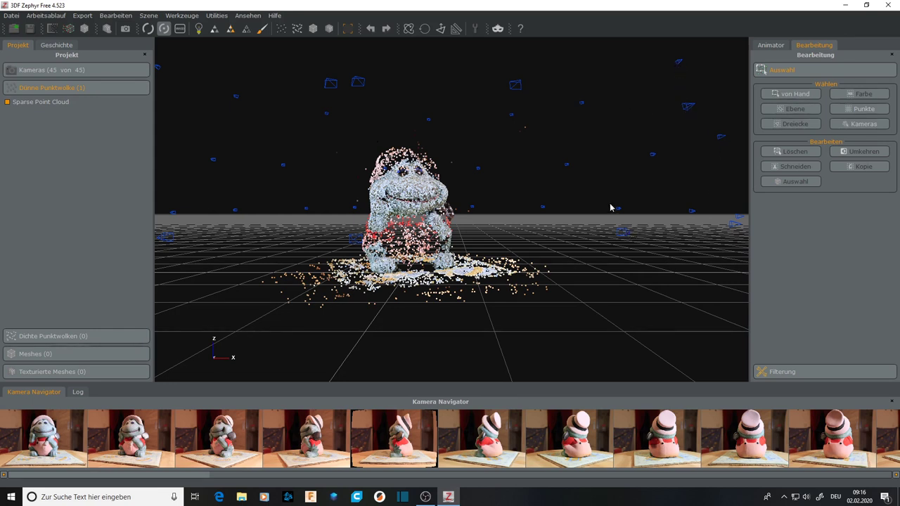
left_click_drag(542, 257, 416, 271)
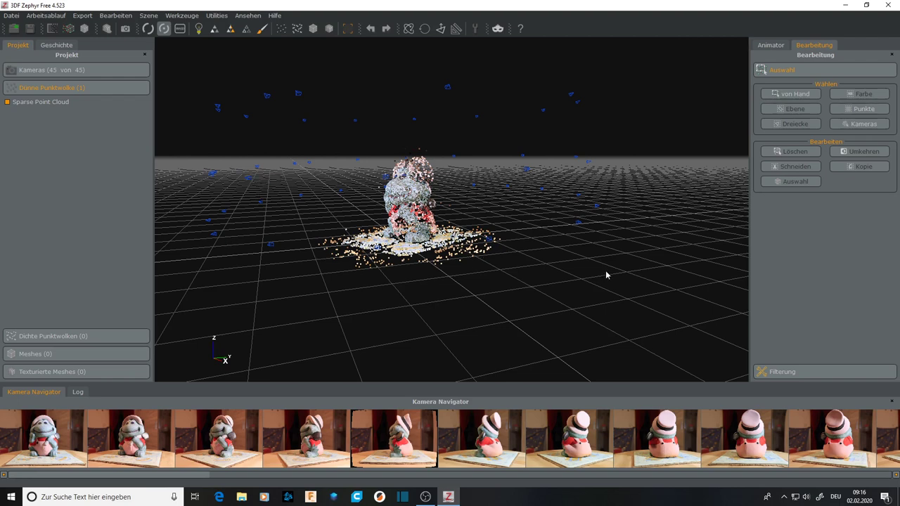
mouse_move(607, 272)
left_mouse_down()
mouse_move(480, 270)
mouse_move(612, 264)
left_mouse_up()
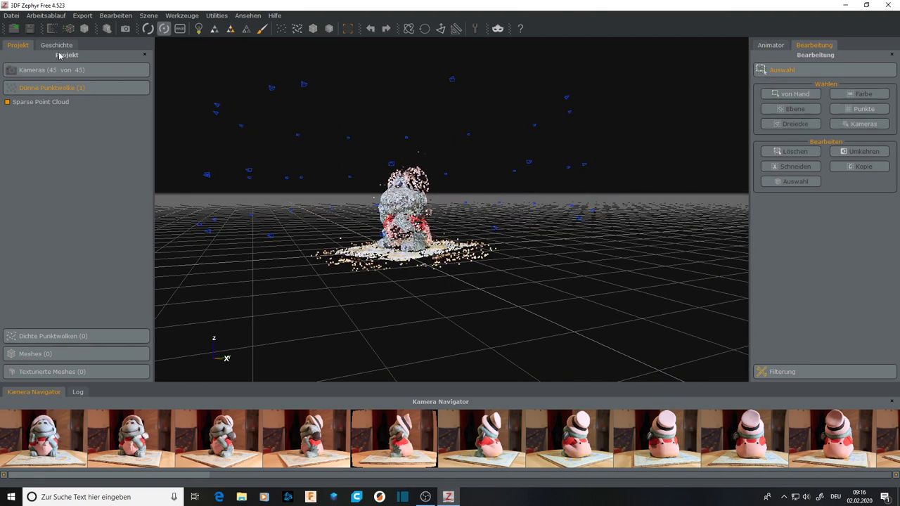
left_click(44, 16)
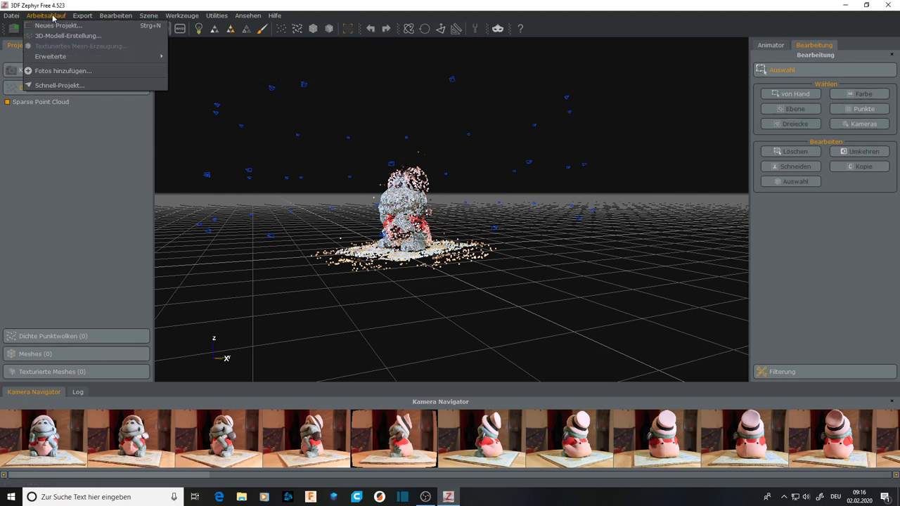
mouse_move(62, 57)
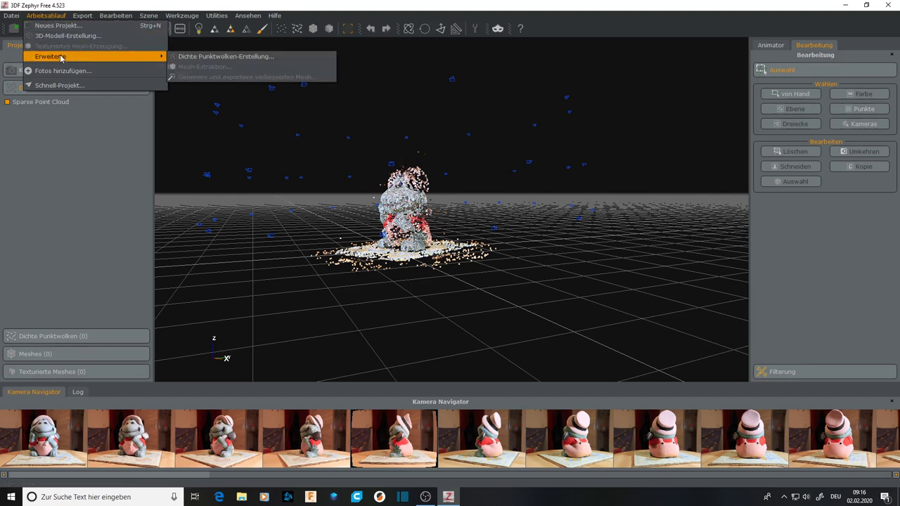
left_click(195, 57)
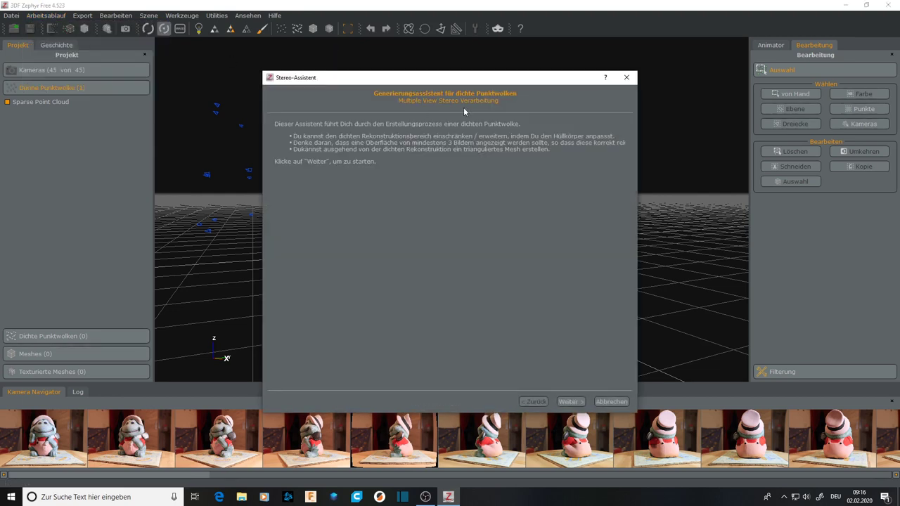
left_click(570, 401)
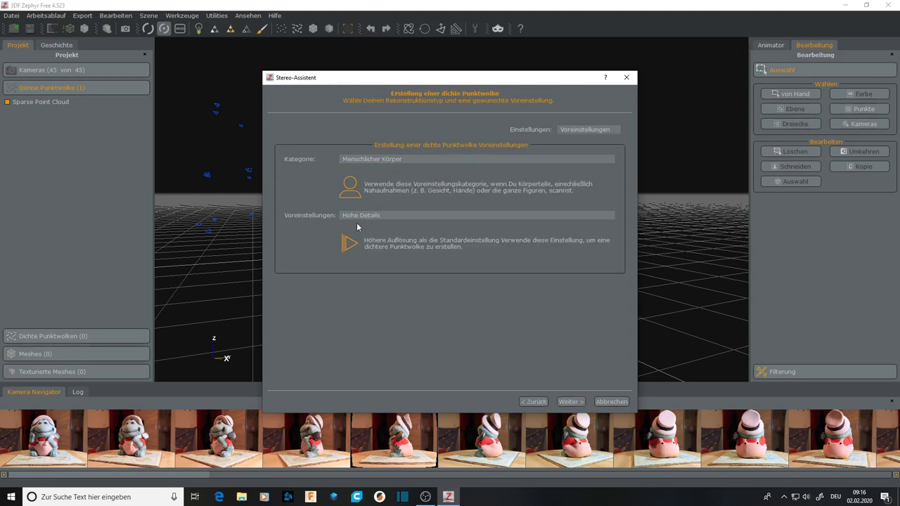
left_click(578, 403)
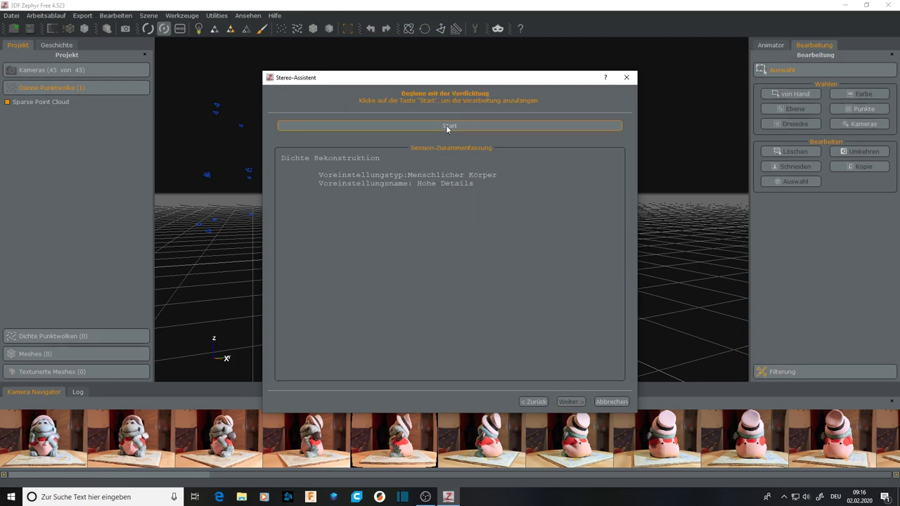
left_click(446, 125)
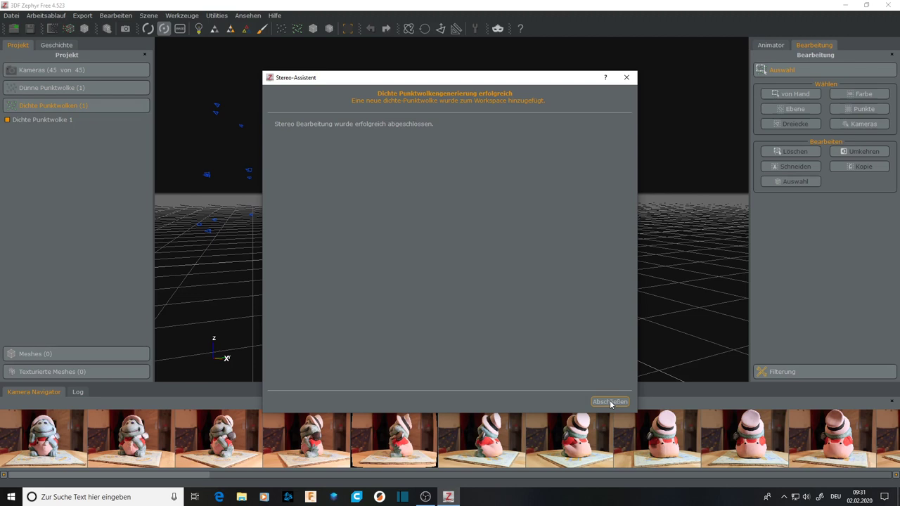
left_click(609, 402)
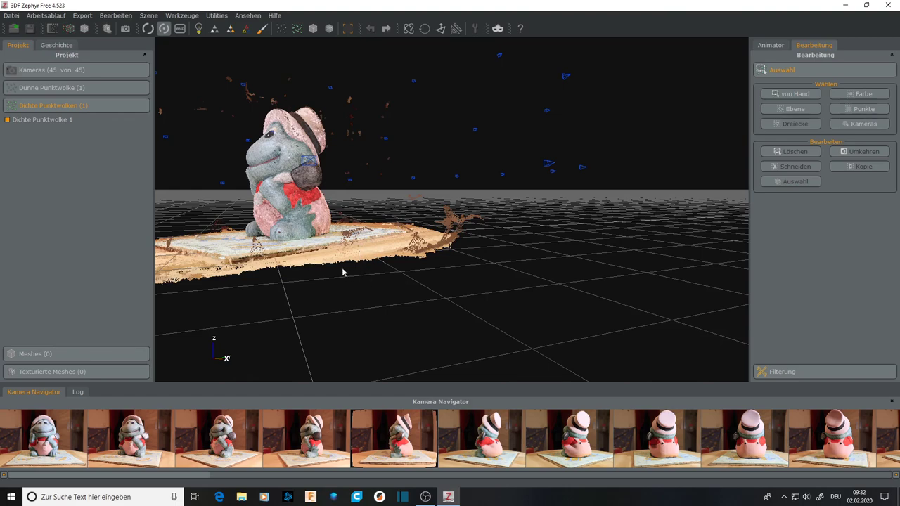
Step: Extract a mesh from Dichte Punktwolke 1 using the Menschlicher Körper category and the Hohe Details preset
left_click_drag(401, 259, 492, 144)
left_click(454, 256)
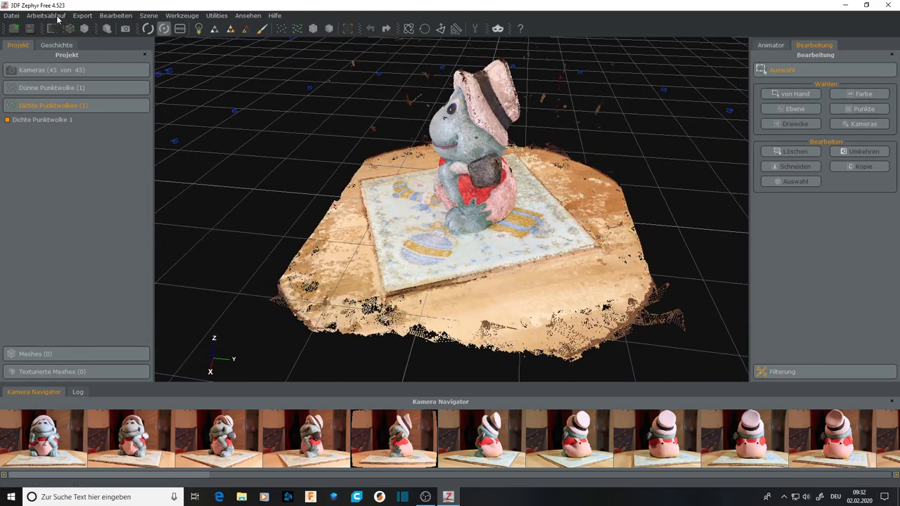
left_click(58, 17)
mouse_move(62, 59)
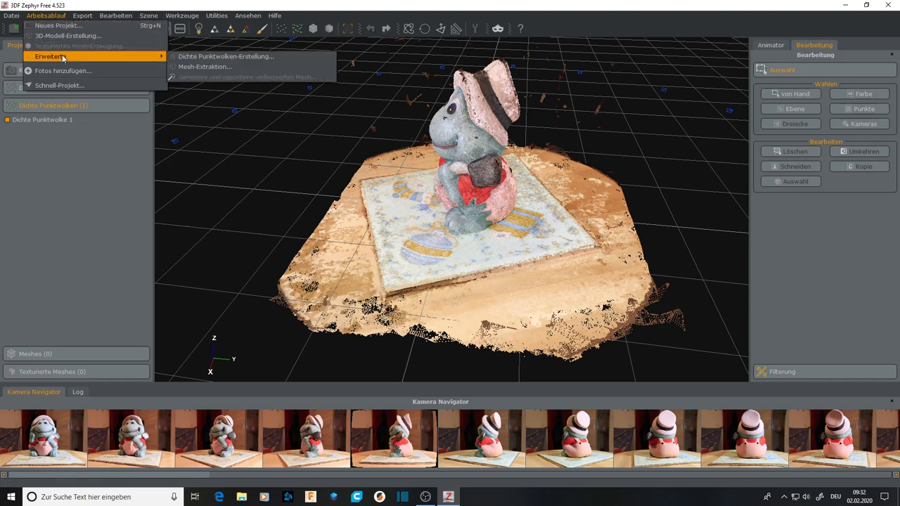
left_click(200, 67)
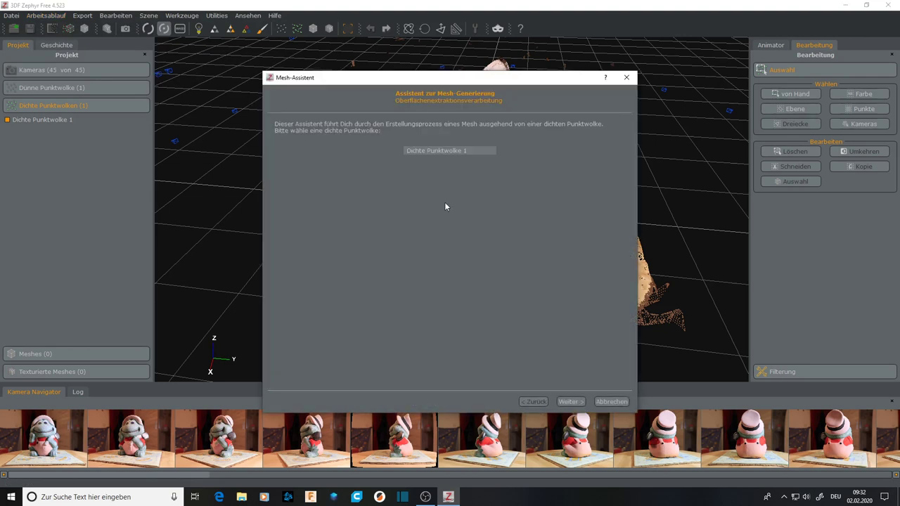
left_click(571, 402)
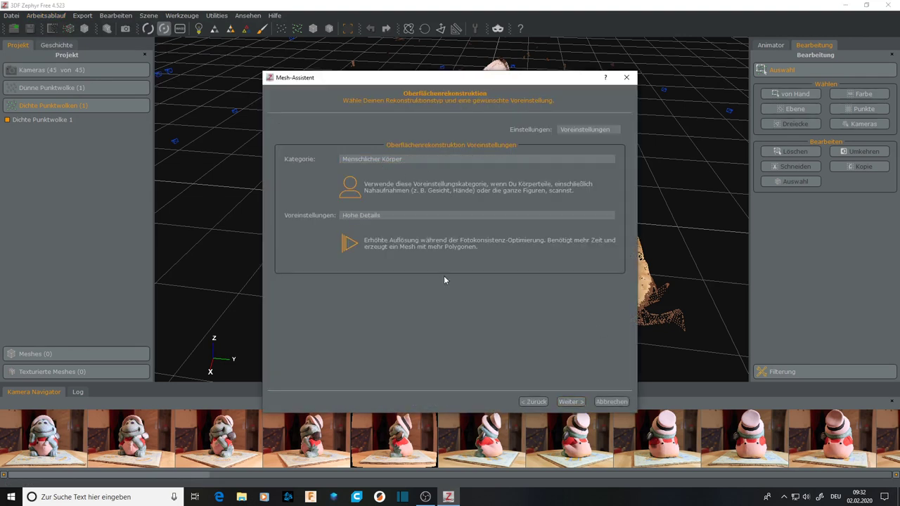
left_click(571, 403)
left_click(488, 125)
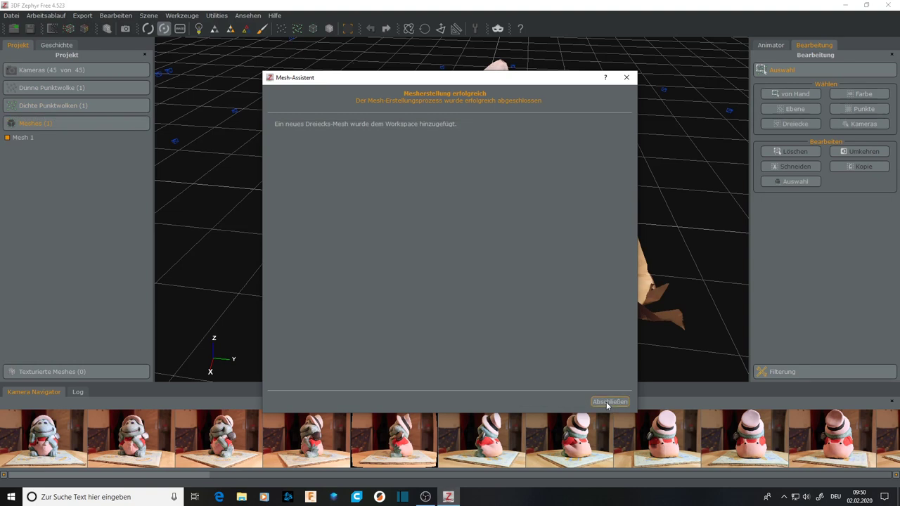
left_click(609, 402)
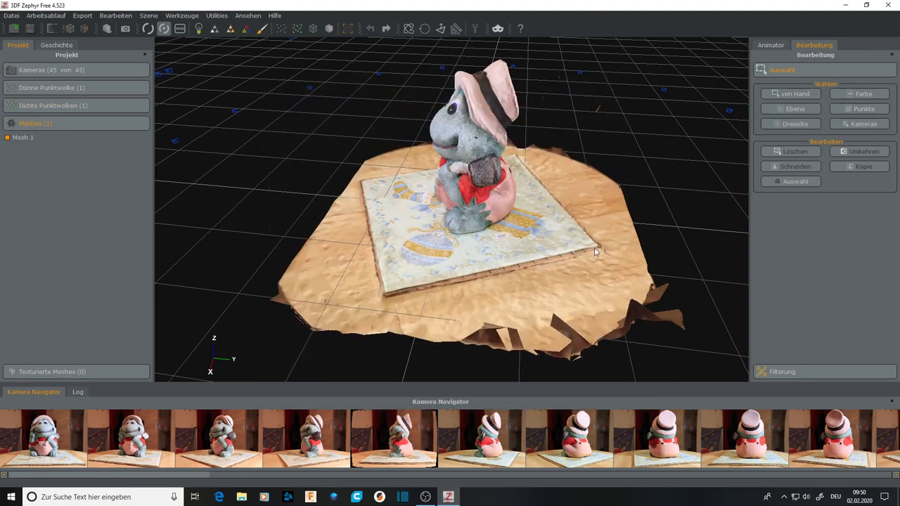
Step: Examine the mesh of the figurine and its base from several sides and distances
left_click_drag(566, 247, 453, 194)
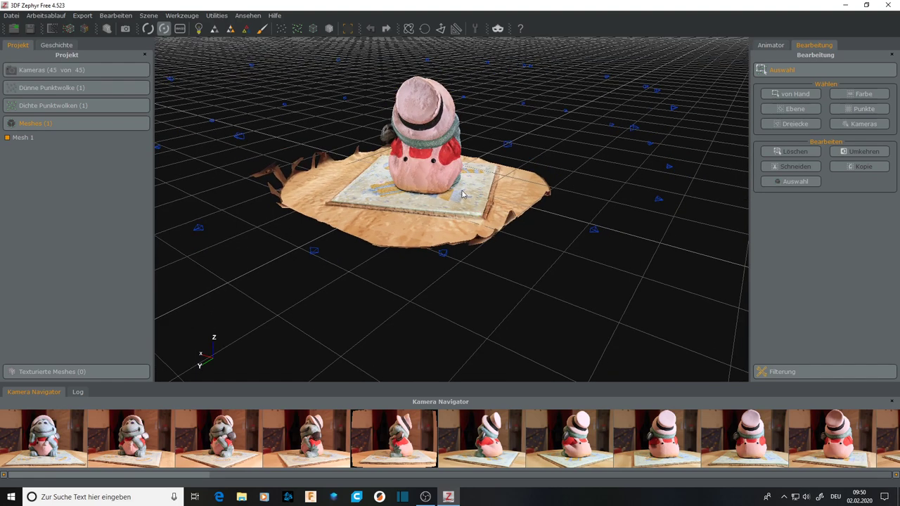
scroll(492, 225, "up", 5)
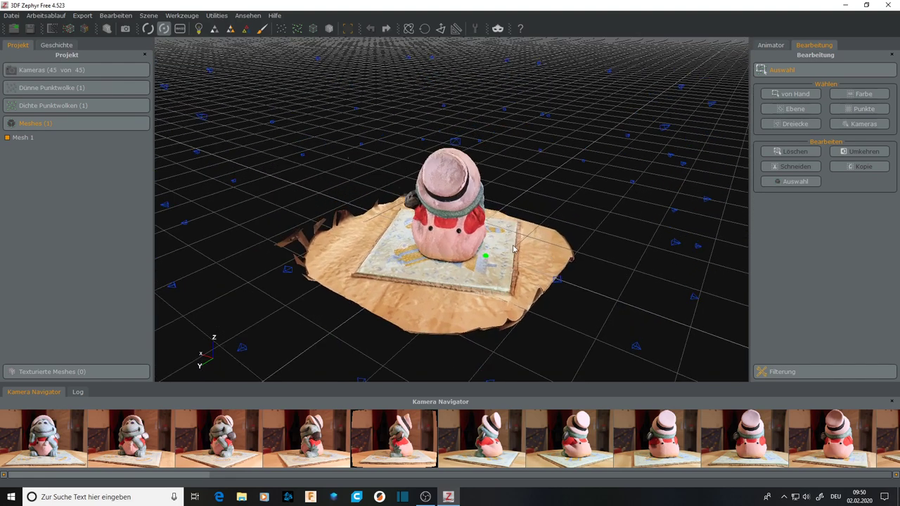
left_click_drag(517, 258, 589, 208)
left_click_drag(539, 234, 450, 240)
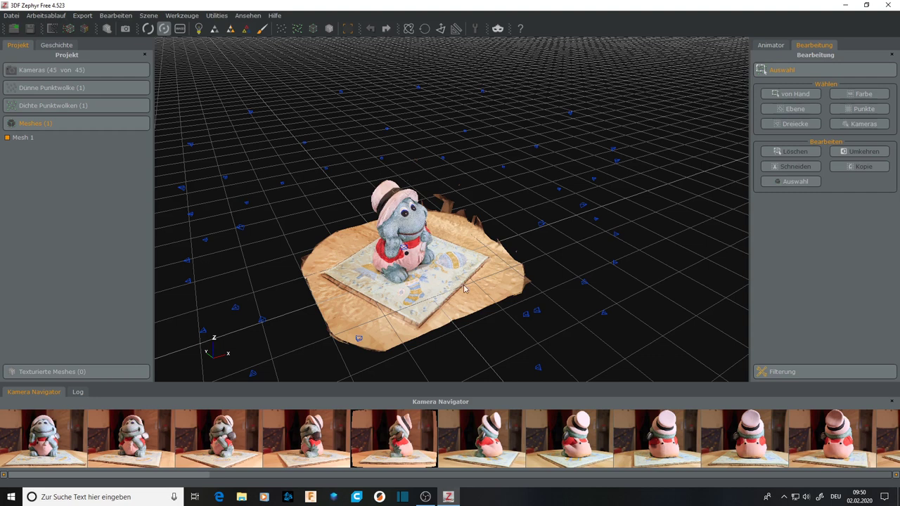
left_click_drag(433, 229, 450, 158)
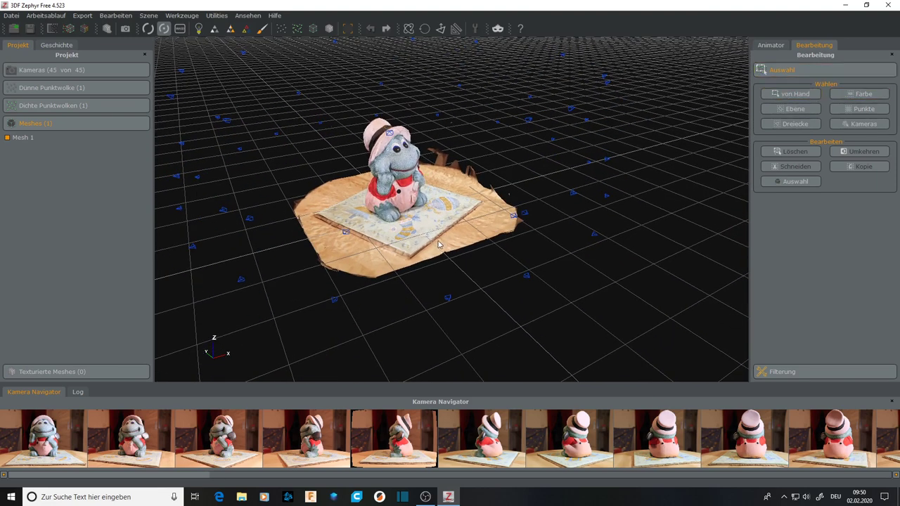
scroll(437, 244, "up", 5)
scroll(436, 244, "down", 4)
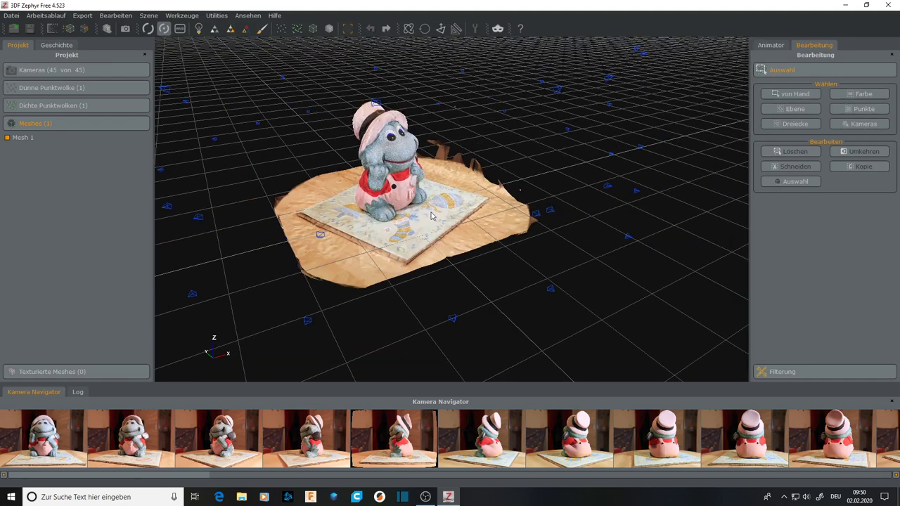
Step: From above, outline the figurine with the Lasso selection and delete all of the mesh outside that outline
left_click_drag(433, 232, 498, 320)
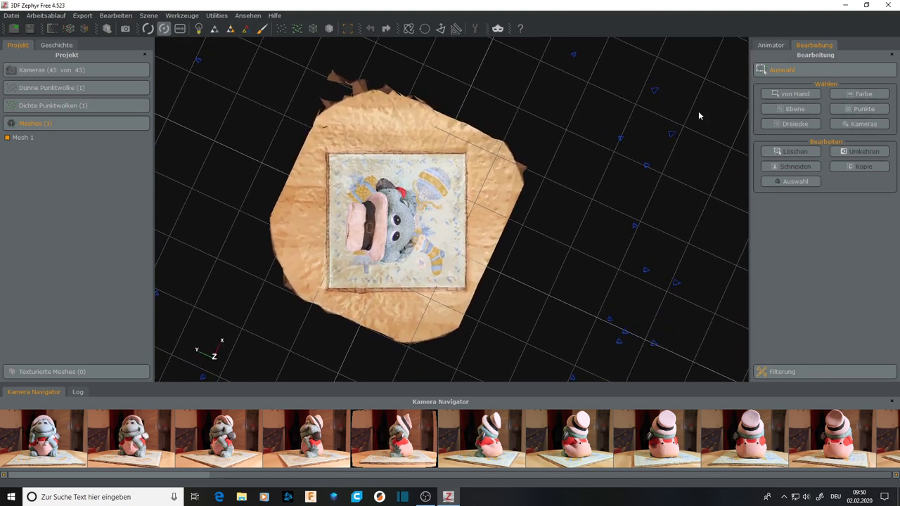
left_click(792, 96)
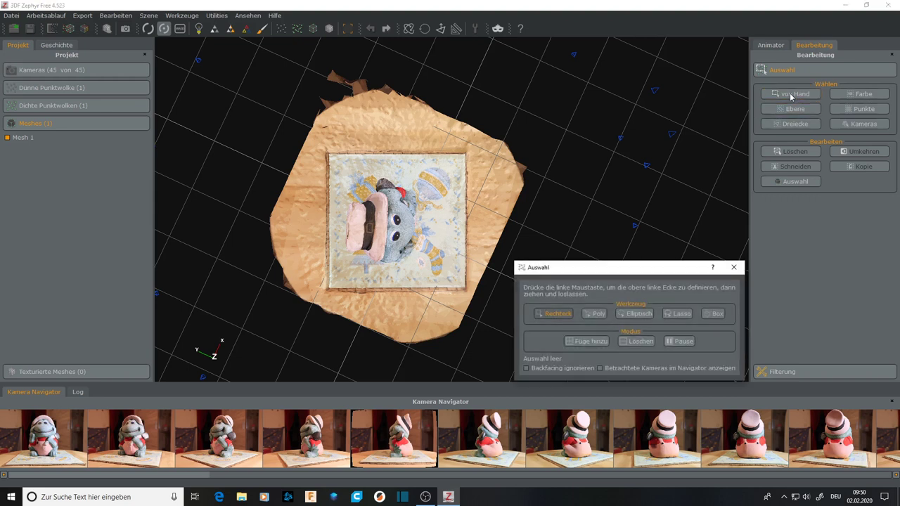
left_click(675, 314)
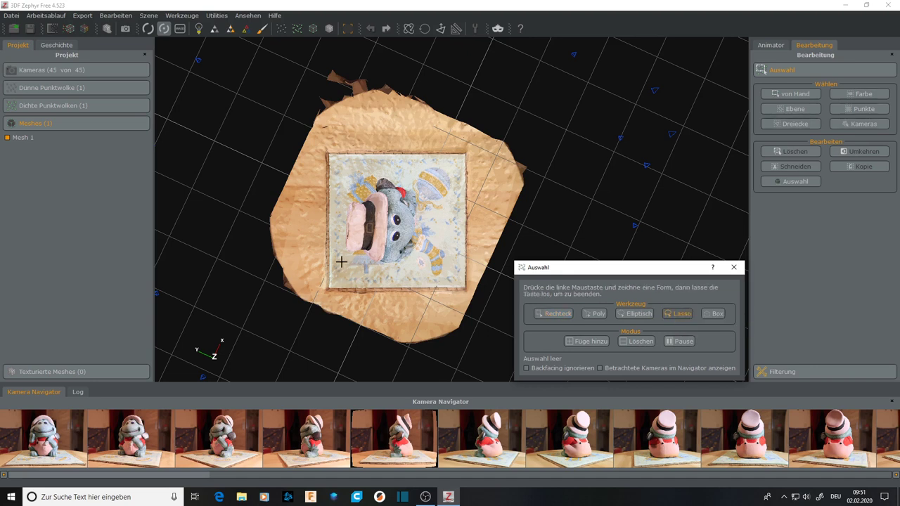
mouse_move(340, 198)
left_mouse_down()
mouse_move(346, 289)
mouse_move(419, 259)
mouse_move(433, 234)
mouse_move(434, 207)
mouse_move(408, 163)
mouse_move(395, 158)
mouse_move(343, 197)
left_mouse_up()
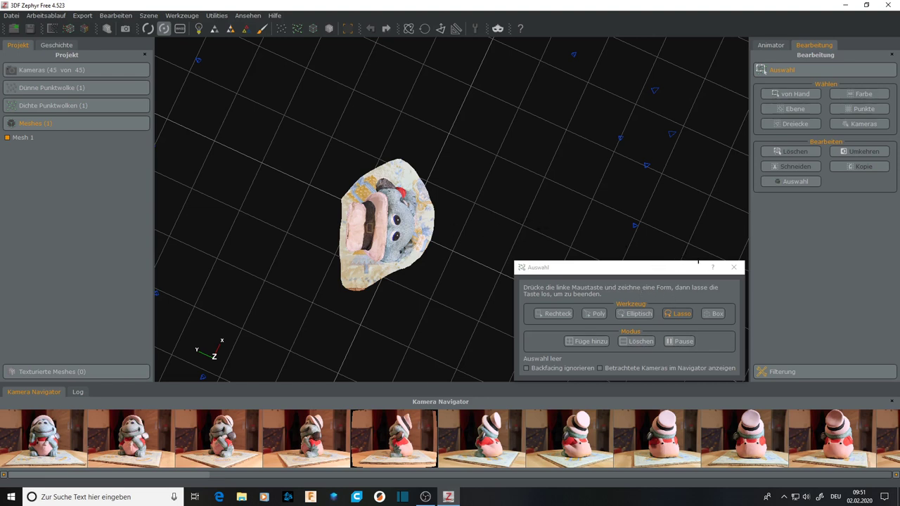
left_click(734, 267)
Step: Lasso-select the patterned base surface projecting around the figurine's back and side, and delete the selected part of the mesh
left_click_drag(471, 263, 436, 135)
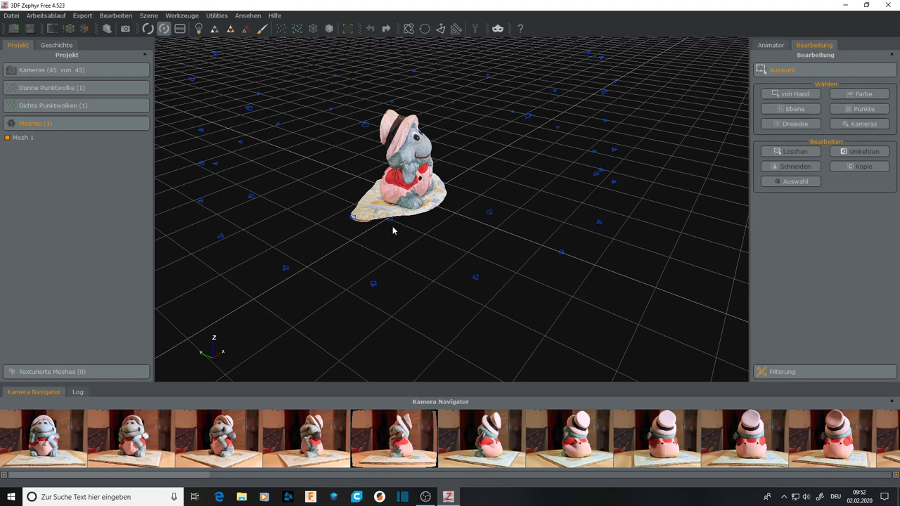
scroll(385, 237, "up", 2)
scroll(384, 211, "up", 3)
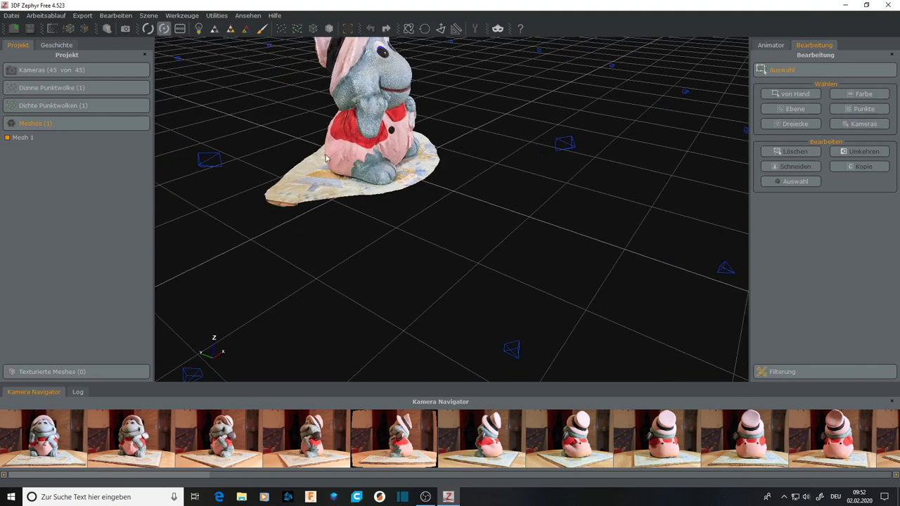
scroll(324, 223, "up", 1)
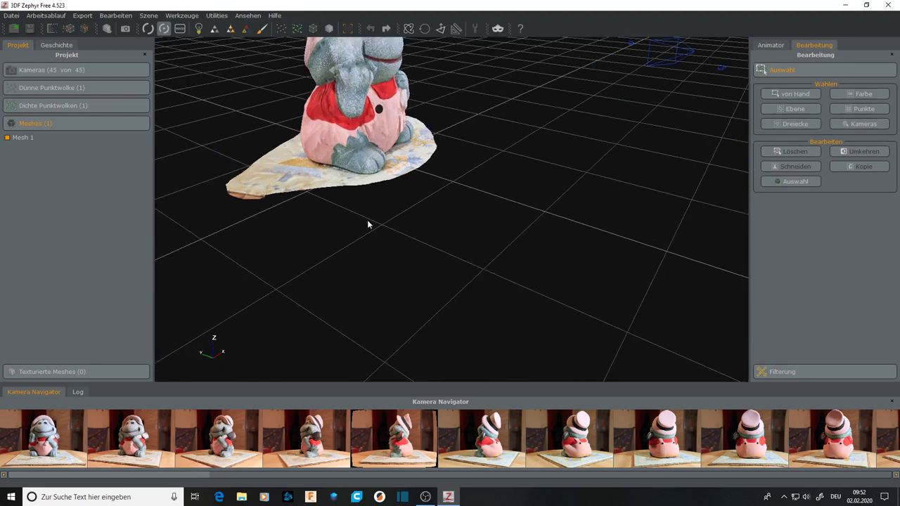
left_click_drag(370, 205, 430, 211)
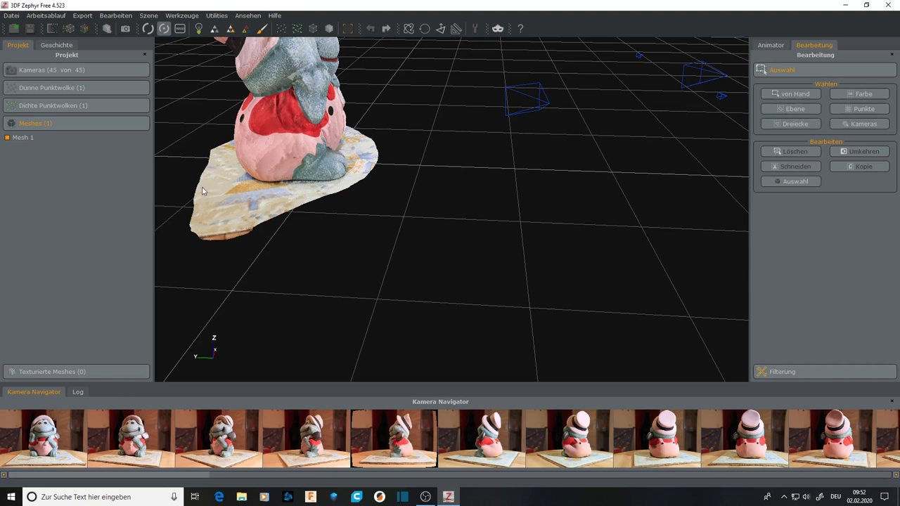
left_click(798, 94)
left_click(680, 314)
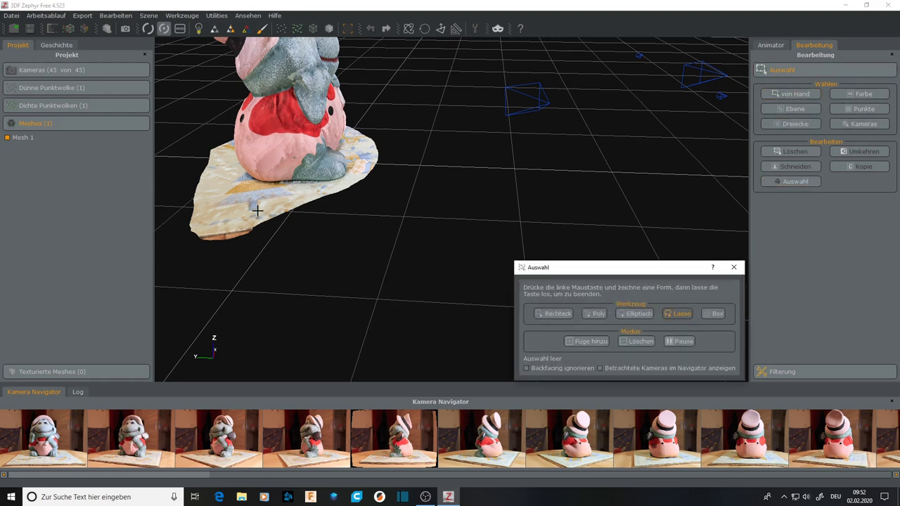
left_click(222, 146)
left_click_drag(227, 158, 252, 185)
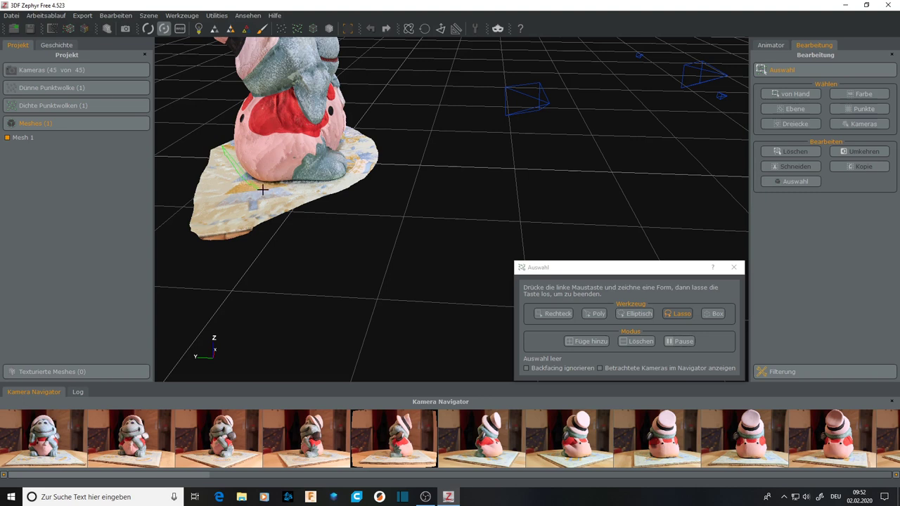
mouse_move(274, 189)
left_mouse_down()
mouse_move(347, 181)
mouse_move(372, 128)
mouse_move(390, 149)
mouse_move(388, 180)
mouse_move(372, 211)
mouse_move(340, 232)
mouse_move(226, 255)
mouse_move(203, 247)
mouse_move(195, 232)
mouse_move(187, 189)
mouse_move(220, 149)
left_mouse_up()
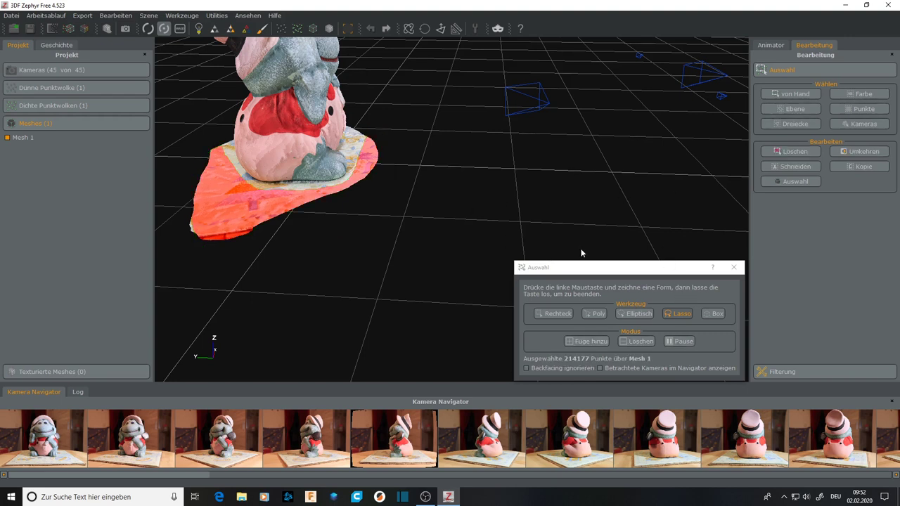
left_click(801, 152)
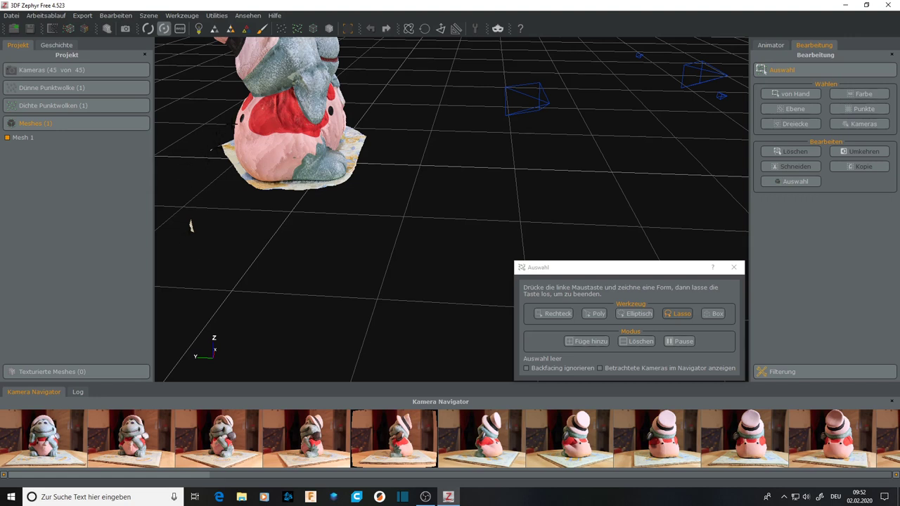
Step: Lasso-select the stray mesh fragments and the remaining base rim around the figurine and delete them
mouse_move(181, 211)
left_mouse_down()
mouse_move(178, 161)
mouse_move(206, 130)
mouse_move(224, 134)
mouse_move(256, 182)
mouse_move(309, 187)
mouse_move(349, 172)
mouse_move(353, 130)
mouse_move(382, 129)
mouse_move(393, 177)
mouse_move(359, 231)
mouse_move(262, 261)
mouse_move(189, 256)
left_mouse_up()
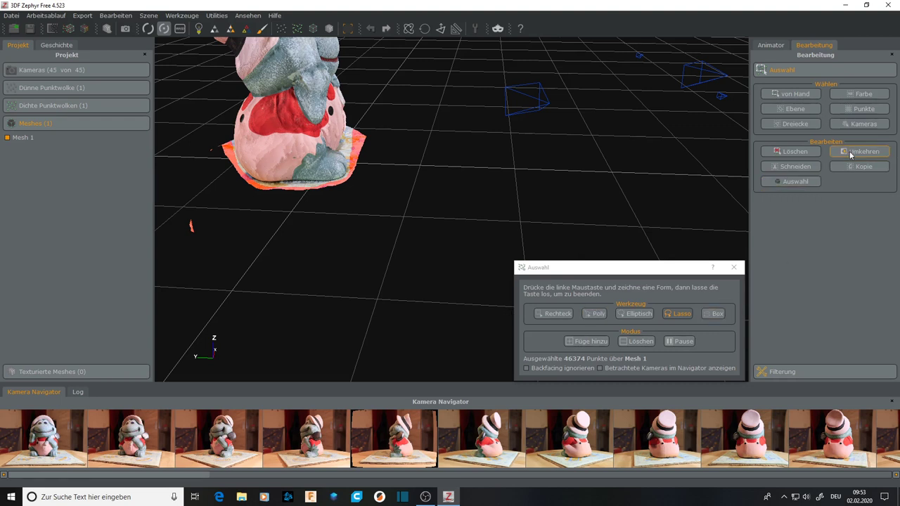
left_click(792, 150)
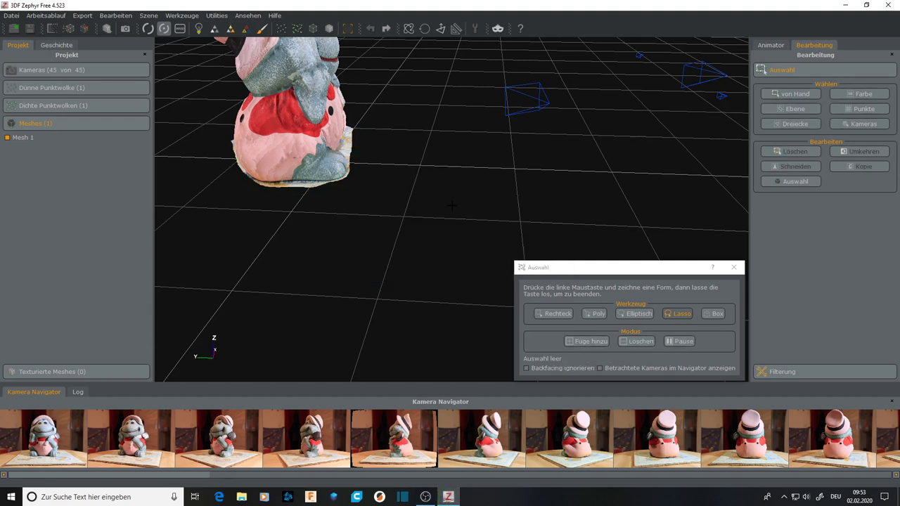
mouse_move(384, 213)
left_mouse_down()
mouse_move(372, 214)
mouse_move(418, 216)
left_mouse_up()
left_click_drag(737, 268, 592, 239)
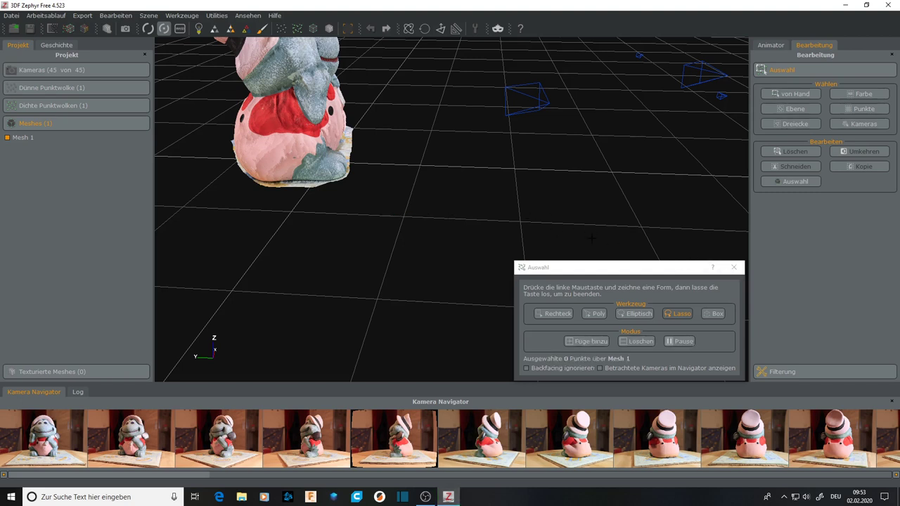
left_click(734, 267)
Step: From the figurine's front, lasso-select the base surface between and beside the feet and delete it
left_click_drag(424, 170, 287, 281)
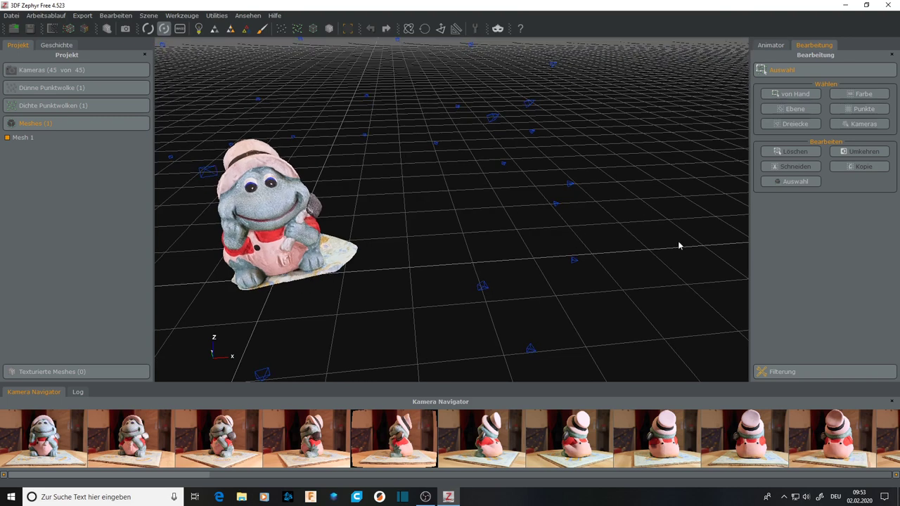
left_click(799, 96)
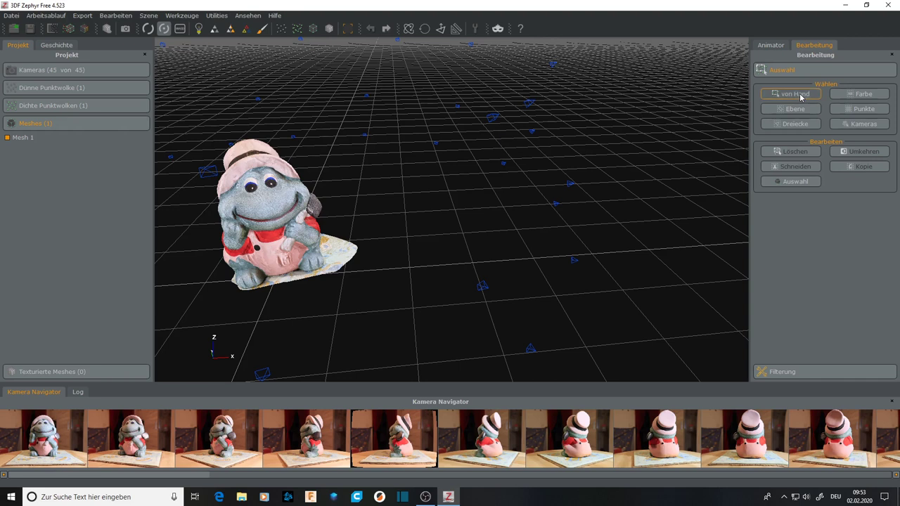
left_click(679, 313)
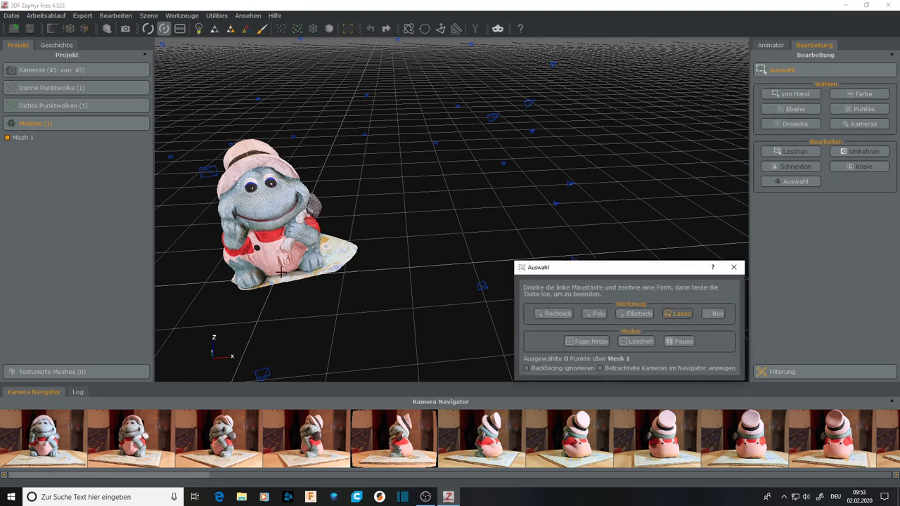
left_click(262, 284)
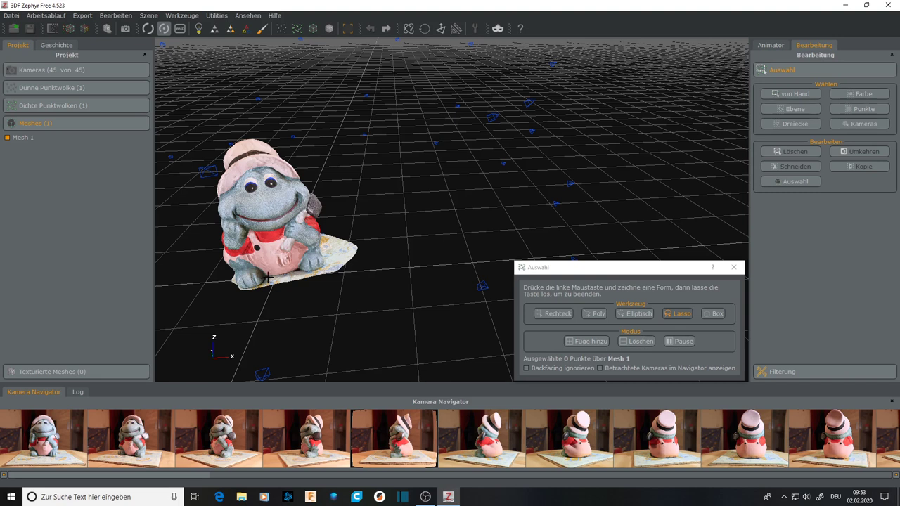
mouse_move(269, 275)
left_mouse_down()
mouse_move(325, 269)
mouse_move(328, 224)
mouse_move(356, 229)
mouse_move(368, 249)
mouse_move(372, 278)
mouse_move(358, 292)
mouse_move(280, 290)
left_mouse_up()
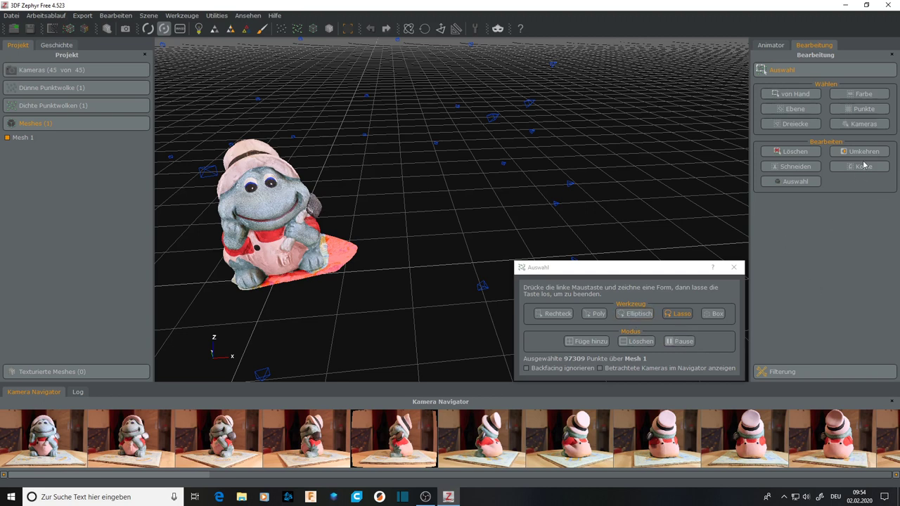
left_click(799, 153)
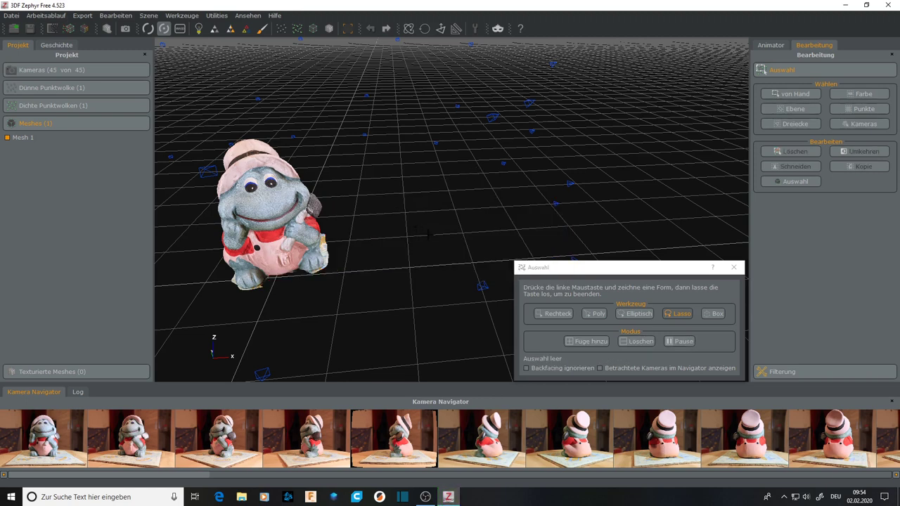
left_click(734, 267)
Step: From the figurine's hammer side, lasso-select the base piece extending behind the body and along the foot, and delete it
mouse_move(412, 255)
left_mouse_down()
mouse_move(264, 274)
mouse_move(403, 242)
left_mouse_up()
scroll(415, 223, "up", 5)
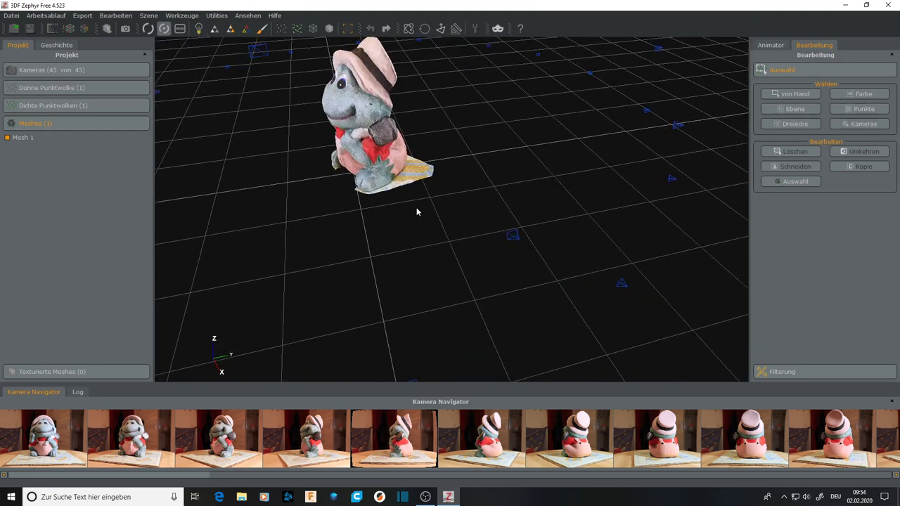
left_click_drag(422, 168, 427, 230)
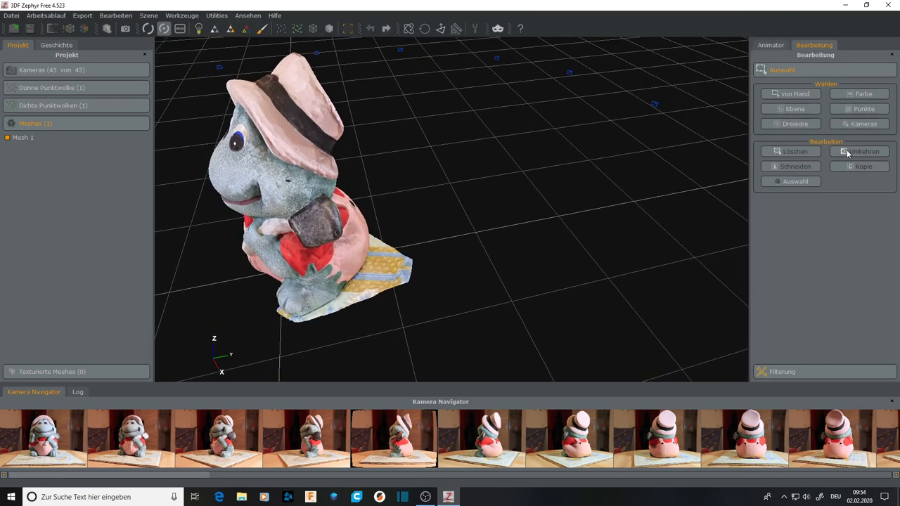
left_click(799, 93)
left_click(679, 315)
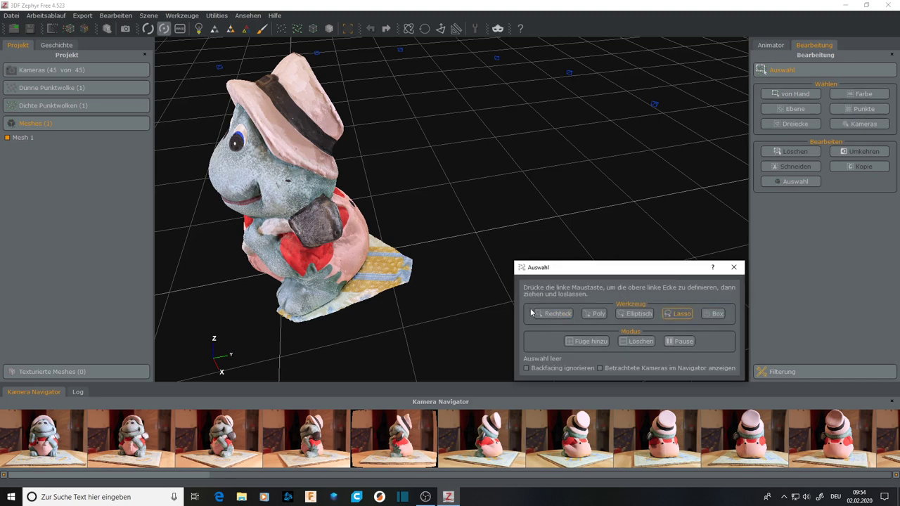
left_click(280, 310)
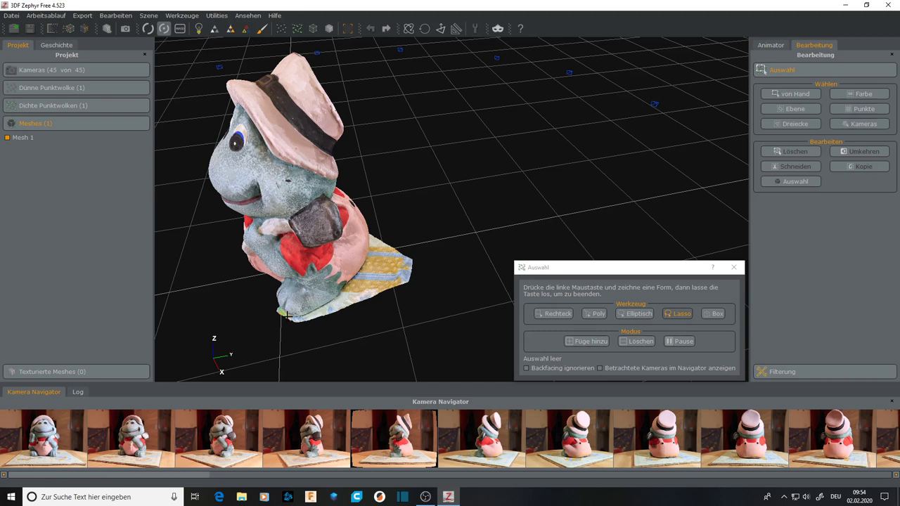
mouse_move(314, 314)
left_mouse_down()
mouse_move(369, 263)
mouse_move(376, 223)
mouse_move(426, 237)
mouse_move(443, 286)
mouse_move(435, 311)
mouse_move(319, 341)
mouse_move(279, 338)
mouse_move(276, 314)
left_mouse_up()
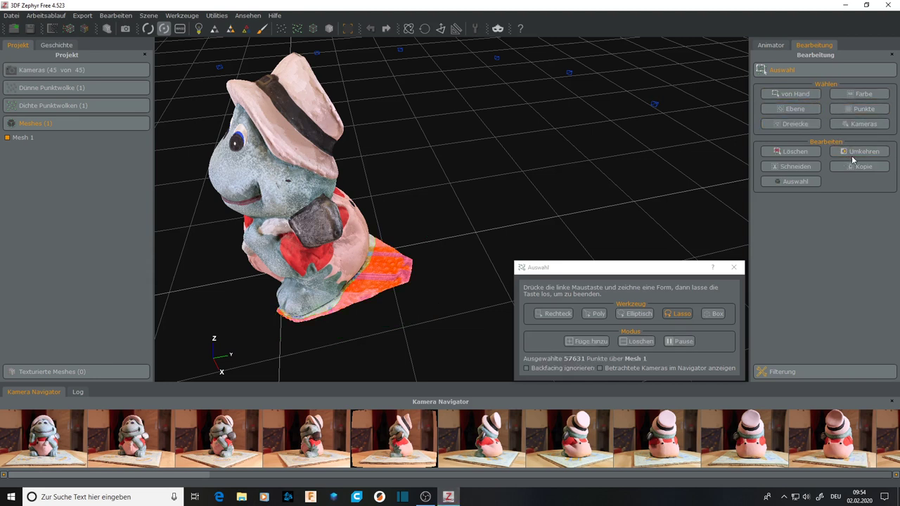
left_click(789, 152)
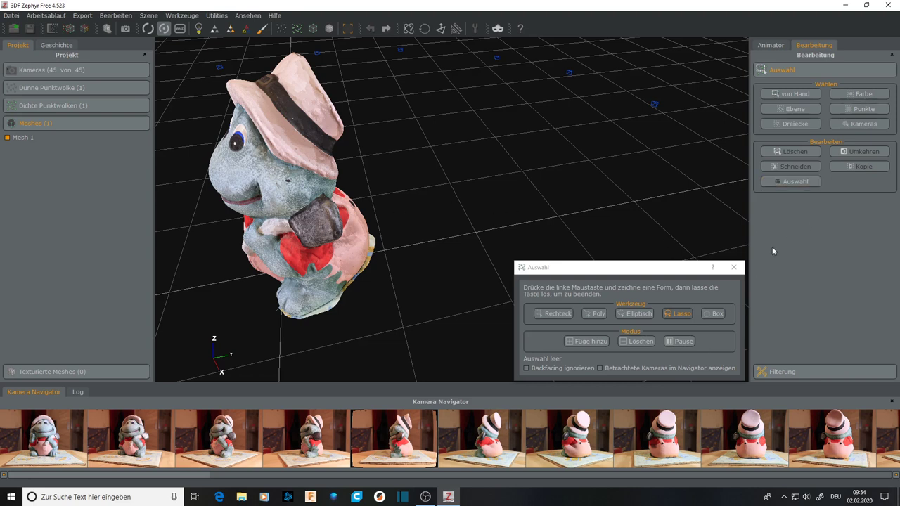
left_click(733, 267)
Step: Examine the trimmed lower edge of the figurine from the back and side for leftover base surface
mouse_move(438, 246)
left_mouse_down()
mouse_move(427, 213)
mouse_move(429, 222)
mouse_move(392, 211)
mouse_move(323, 241)
mouse_move(427, 197)
left_mouse_up()
scroll(427, 194, "up", 5)
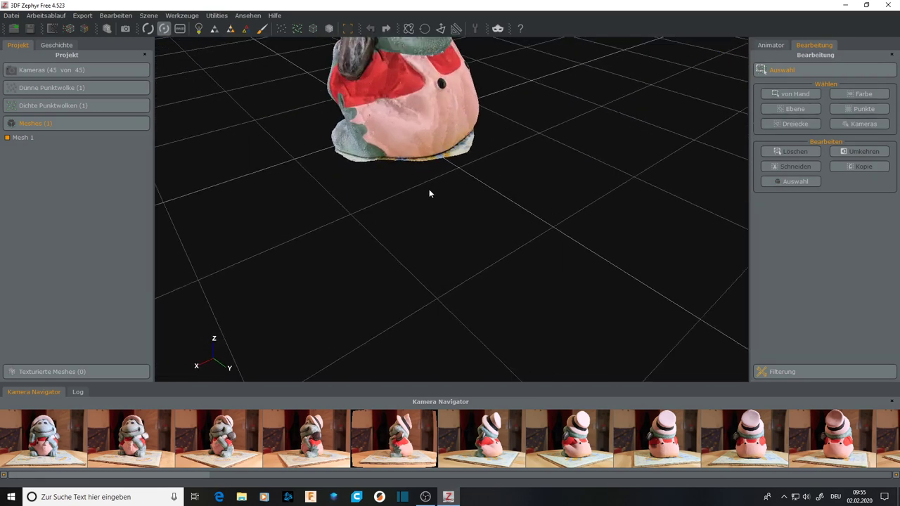
left_click_drag(524, 86, 487, 113)
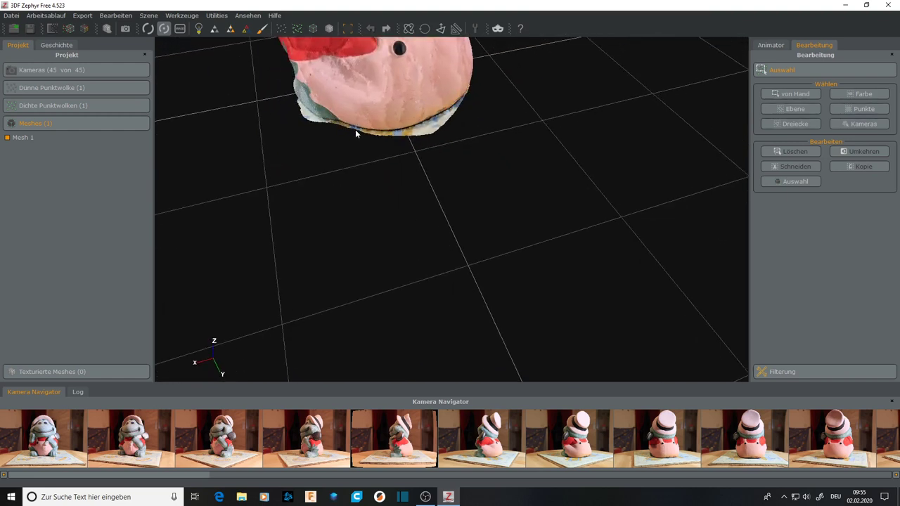
left_click_drag(529, 178, 603, 276)
left_click_drag(583, 240, 451, 253)
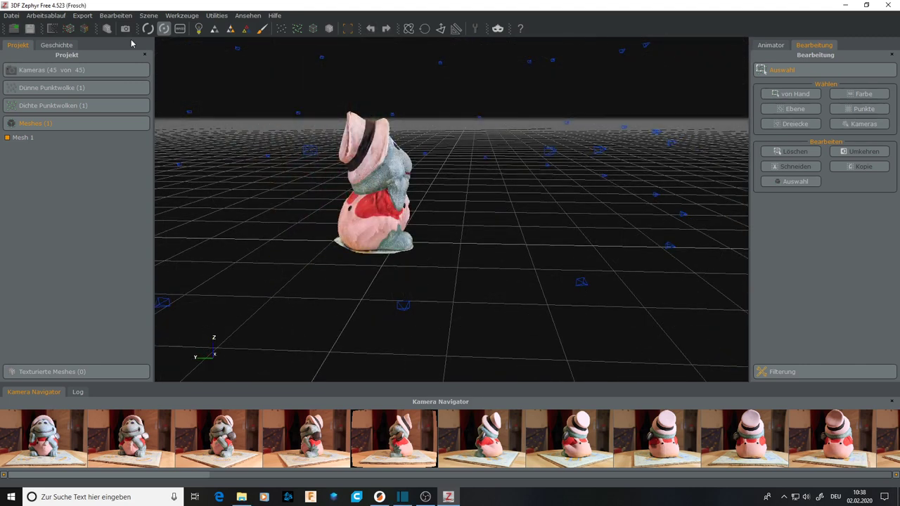
Step: Generate the enhanced version of Mesh 1 and export it in OBJ format under the file name Frosch
left_click(58, 19)
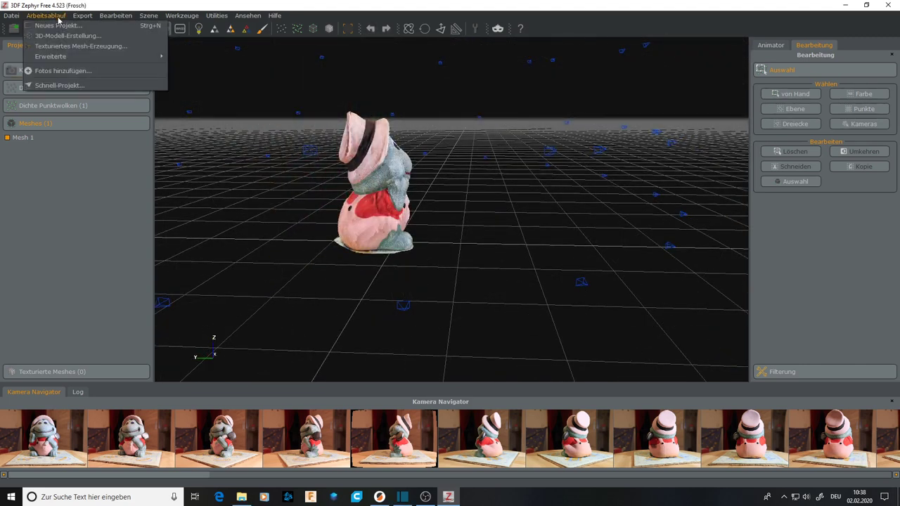
mouse_move(61, 58)
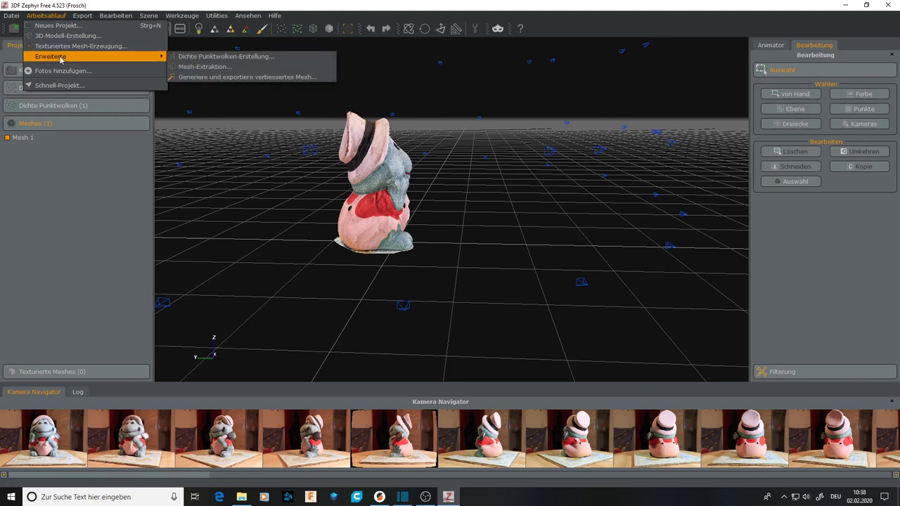
left_click(211, 79)
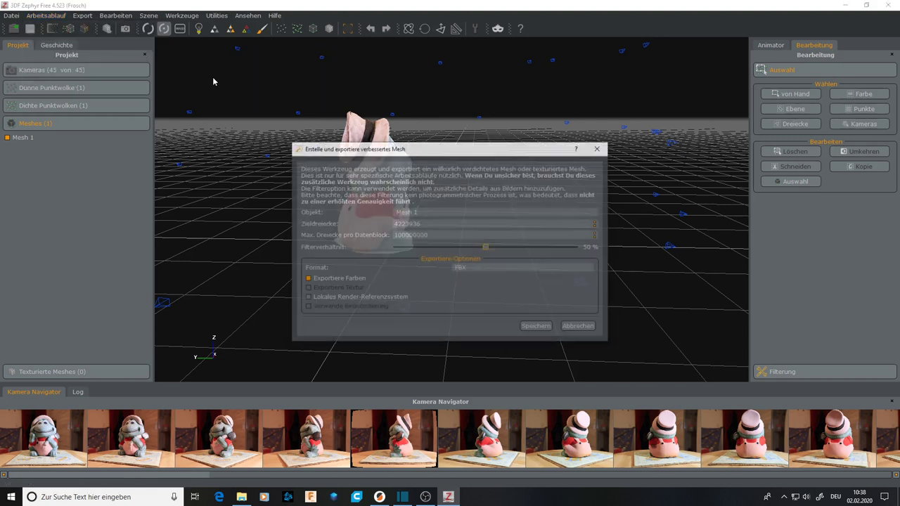
left_click(504, 268)
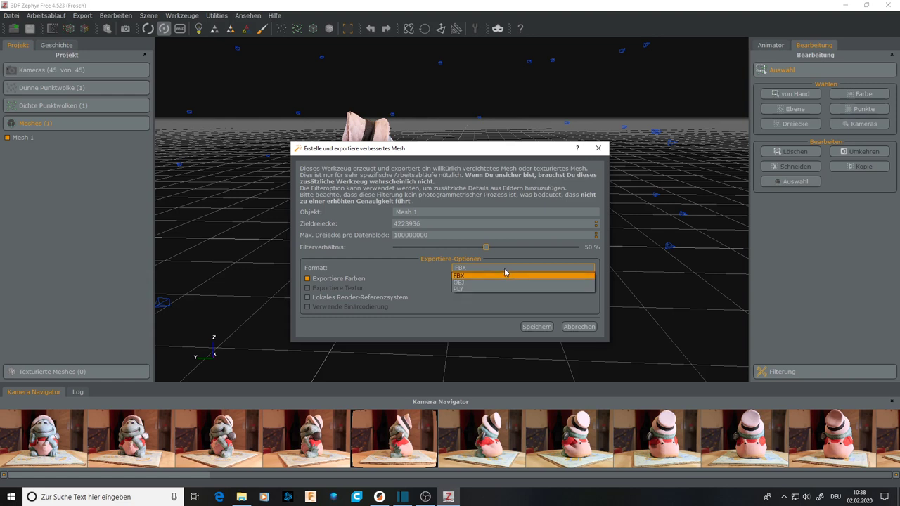
left_click(472, 284)
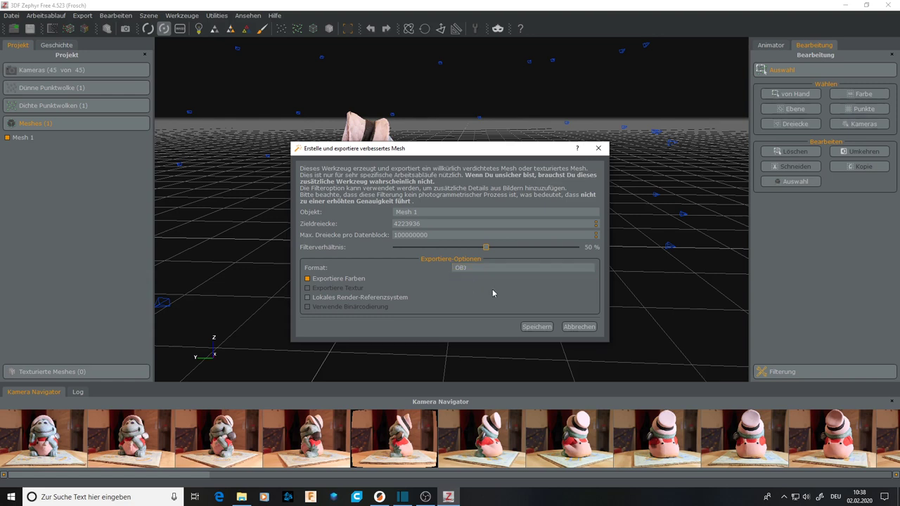
left_click(536, 327)
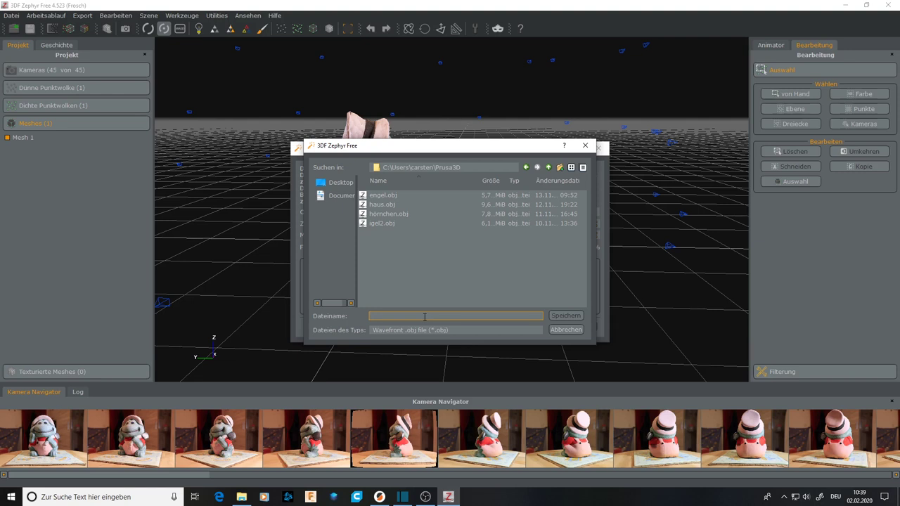
type("Frosch")
left_click(566, 315)
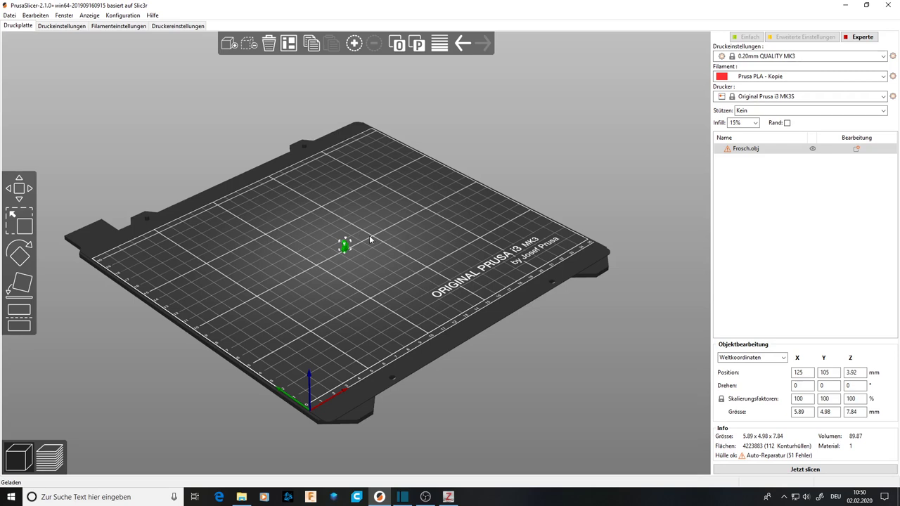
Step: In PrusaSlicer, scale Frosch.obj uniformly to 1000 %
left_click(811, 398)
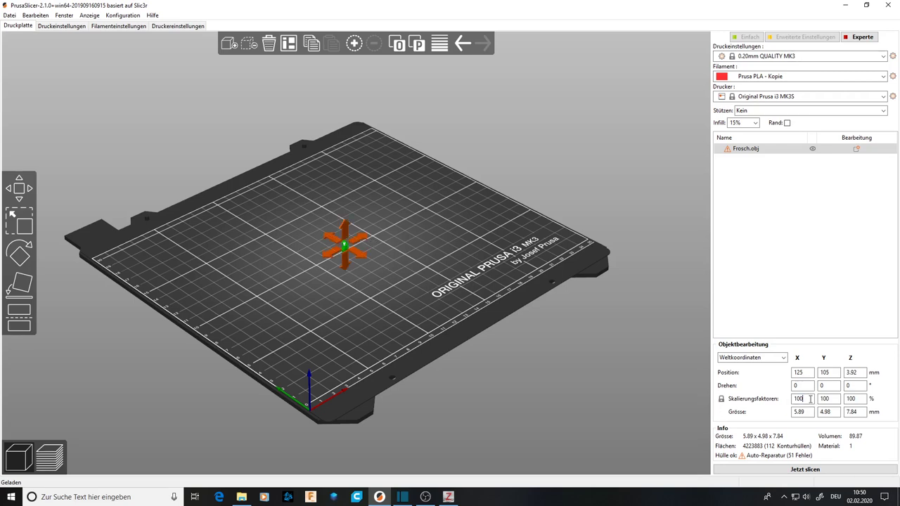
type("0")
key("Return")
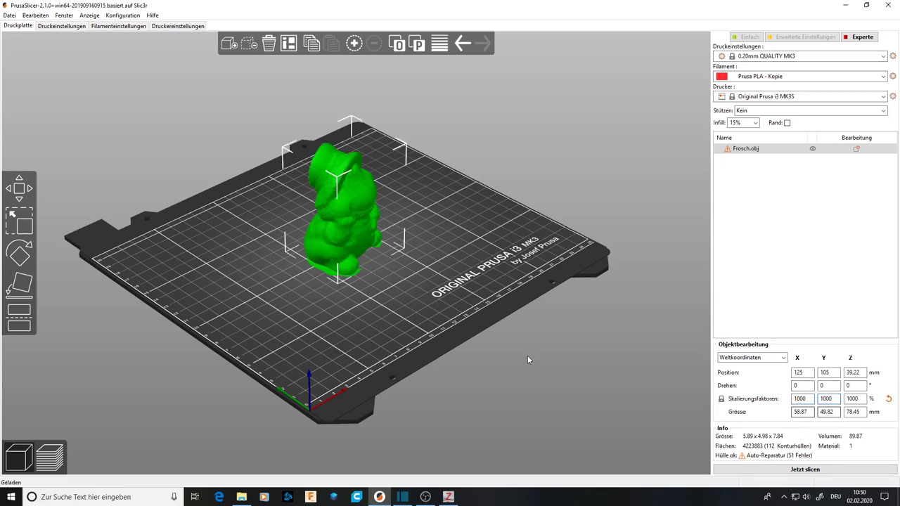
Step: Cut the figurine horizontally at a height of 1.30 mm, keeping only the upper part
left_click_drag(425, 254, 371, 249)
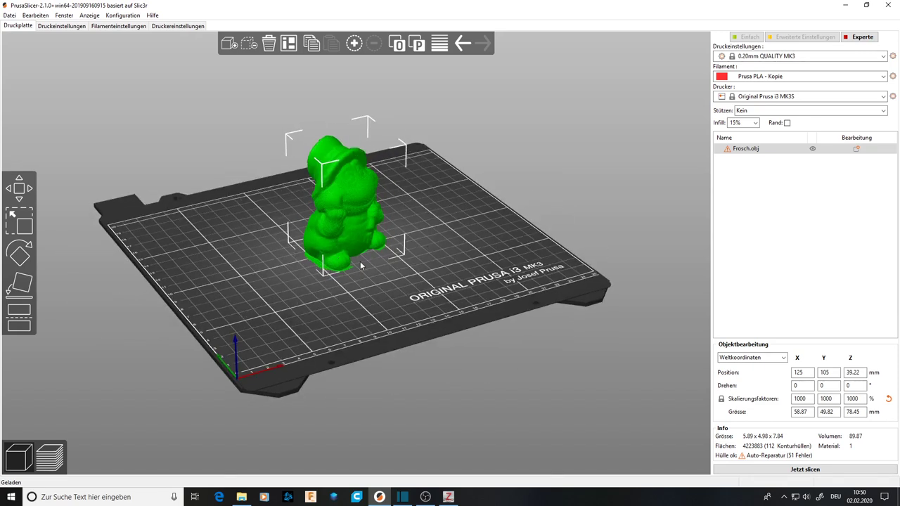
left_click_drag(403, 241, 386, 241)
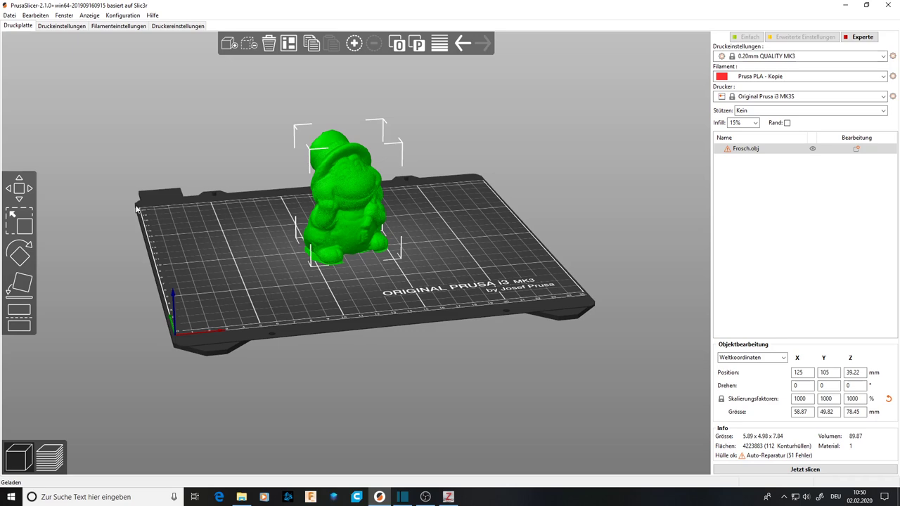
left_click(24, 322)
left_click_drag(343, 184, 365, 245)
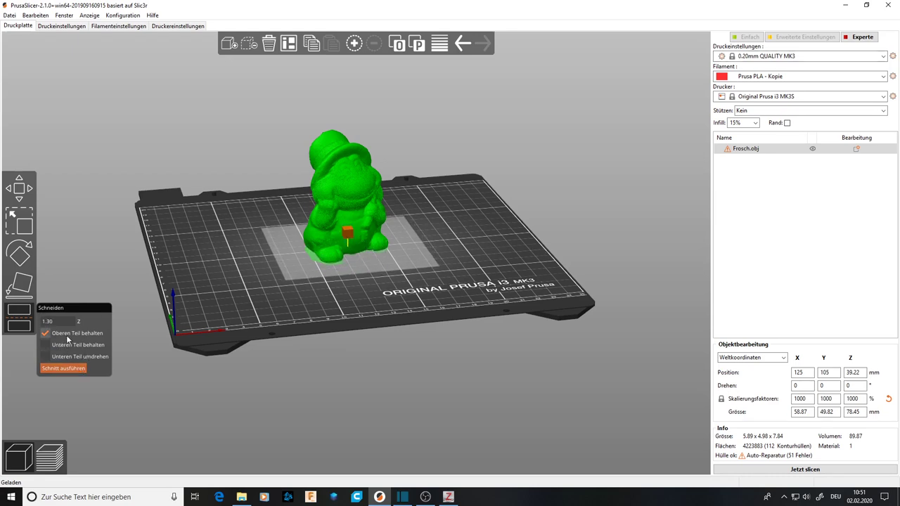
left_click(63, 368)
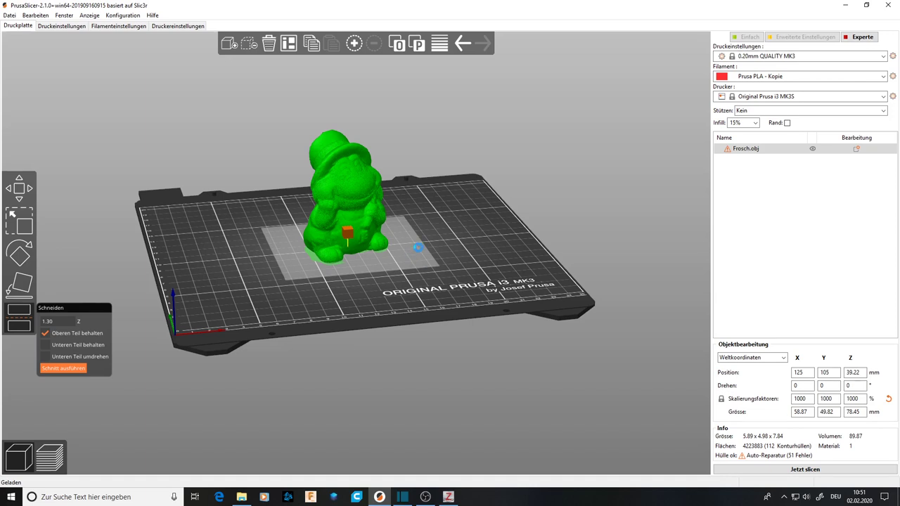
Step: Cut the figurine again at a height of 1.14 mm to remove the remaining base rim, keeping only the upper part
left_click_drag(442, 250, 441, 269)
left_click_drag(353, 275, 334, 270)
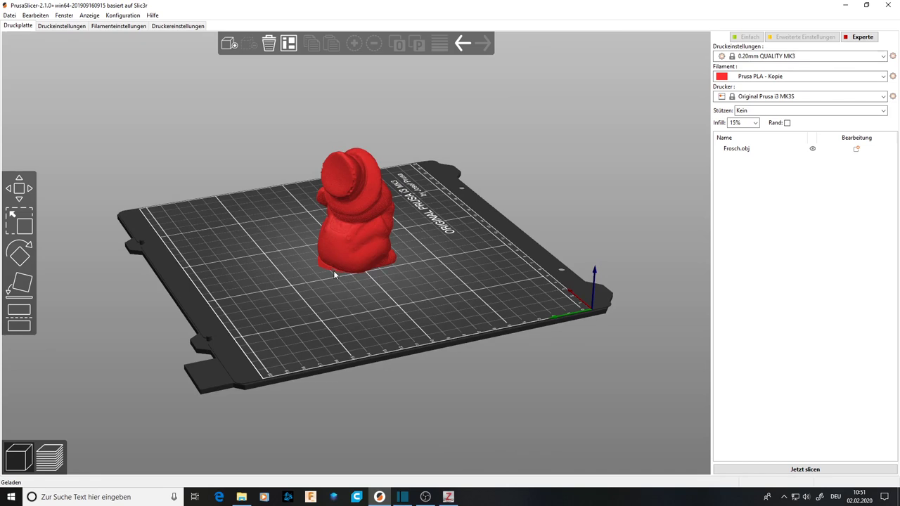
left_click(346, 266)
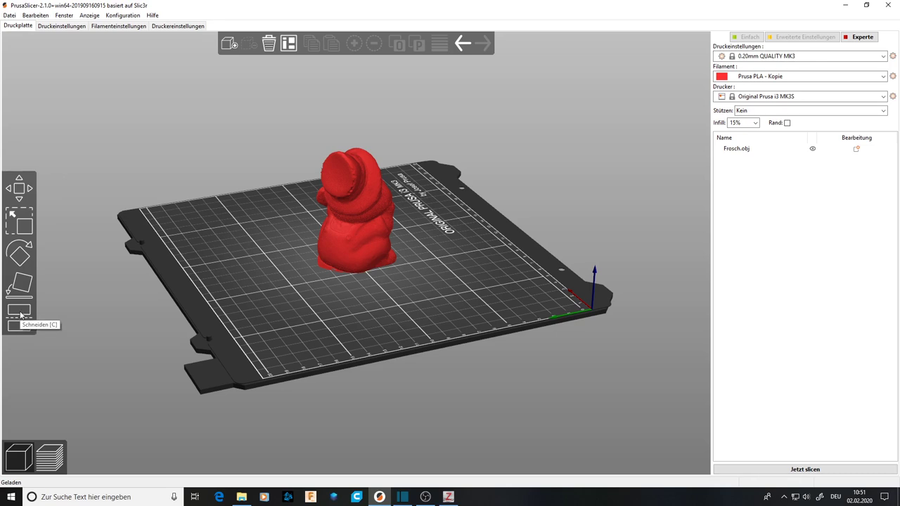
left_click(357, 243)
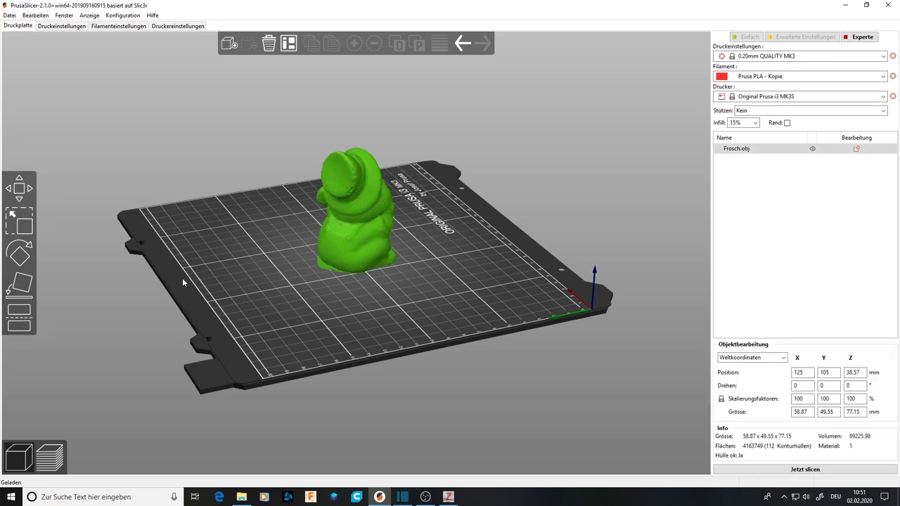
left_click(19, 320)
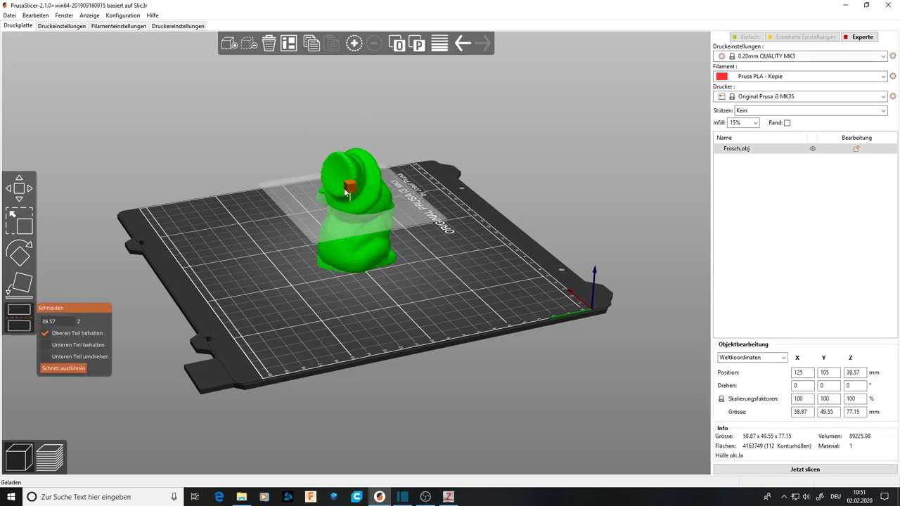
left_click_drag(349, 193, 365, 253)
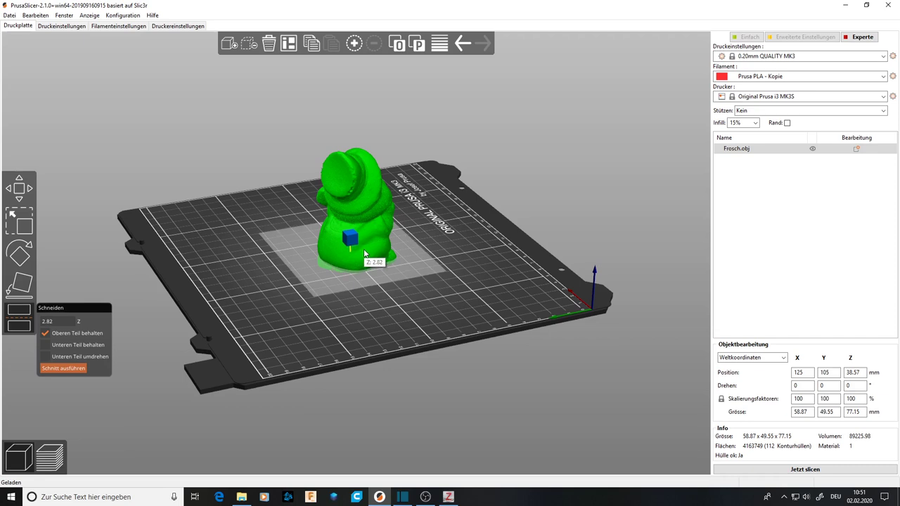
scroll(364, 257, "up", 5)
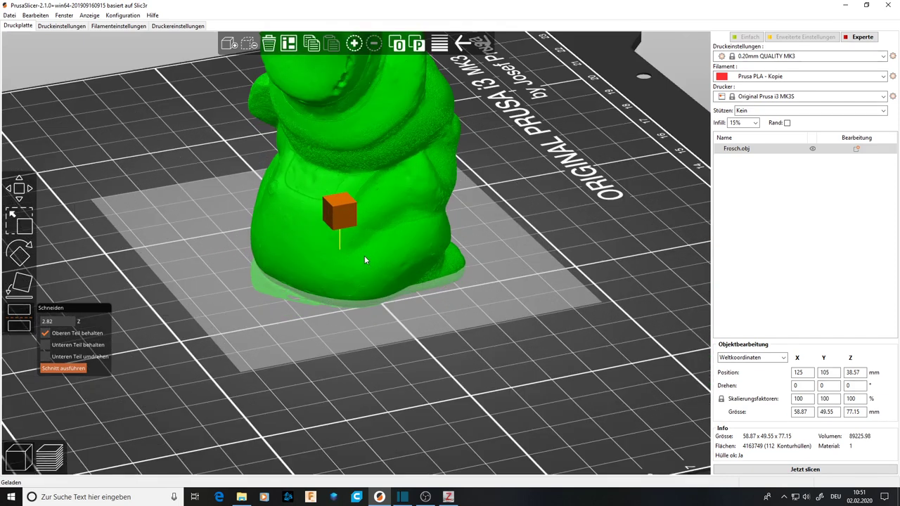
left_click_drag(345, 210, 345, 212)
left_click_drag(478, 314, 501, 303)
left_click_drag(370, 212, 371, 211)
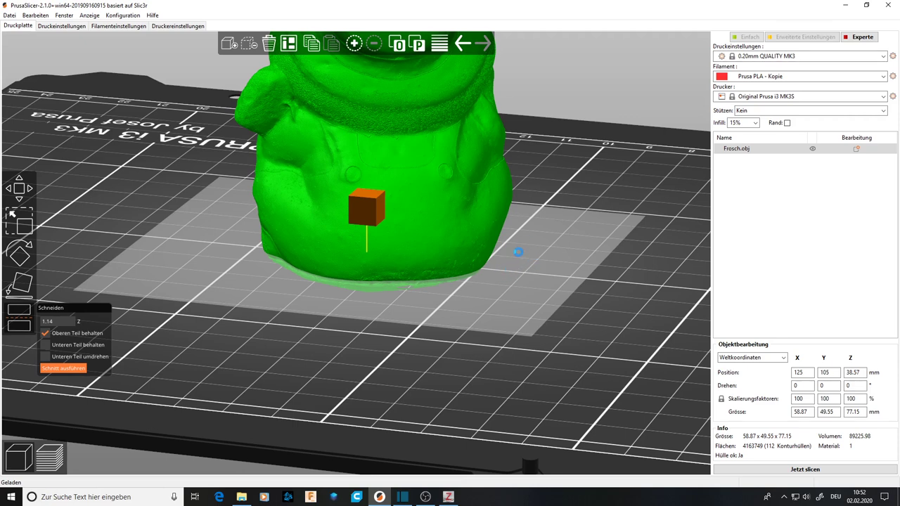
left_click(531, 254)
Step: Lay the figurine on its flat cut underside with the place-on-face tool and deselect it
scroll(530, 268, "down", 5)
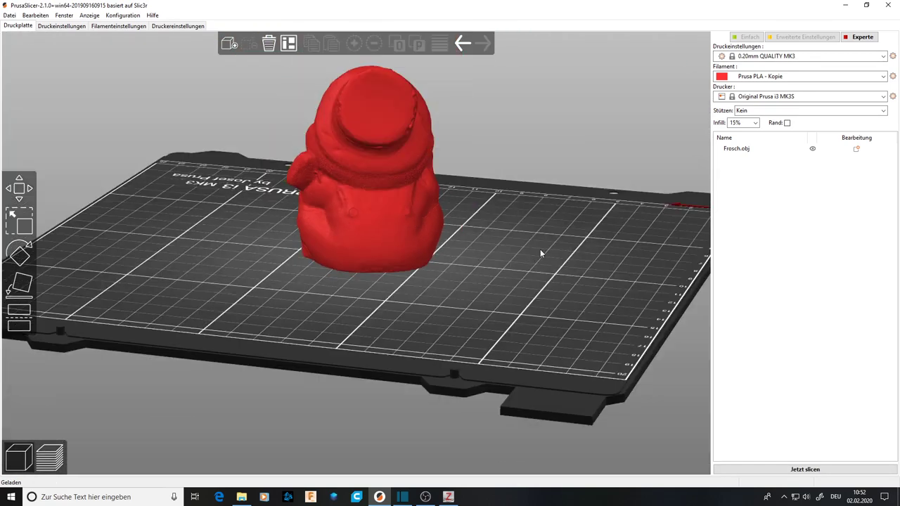
left_click_drag(540, 249, 481, 244)
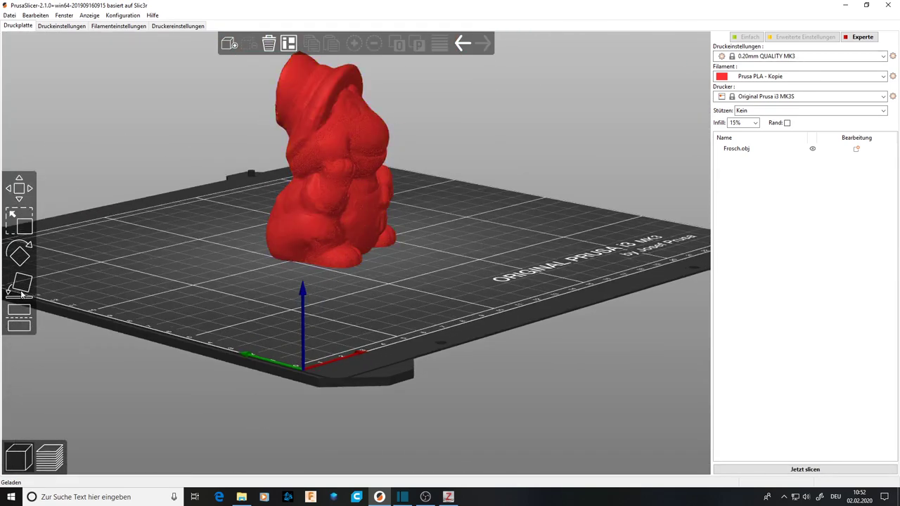
left_click(299, 187)
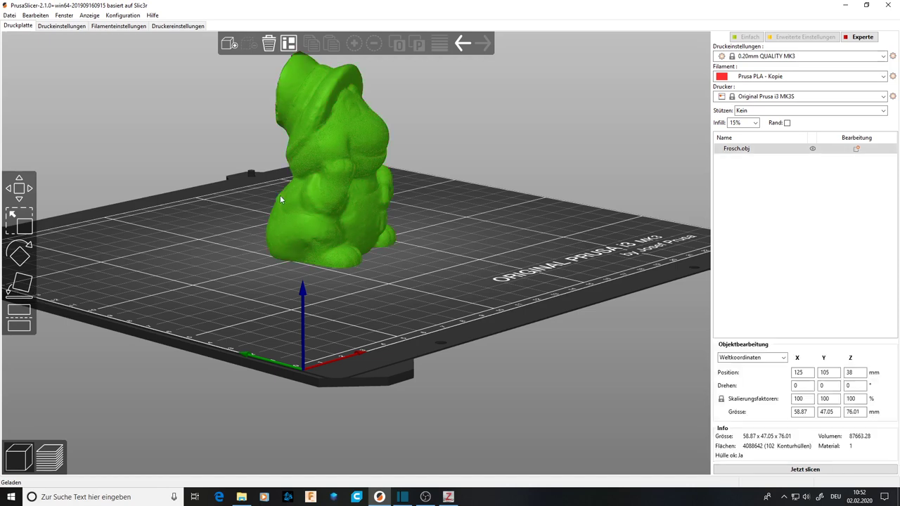
left_click(22, 300)
left_click_drag(454, 283, 357, 257)
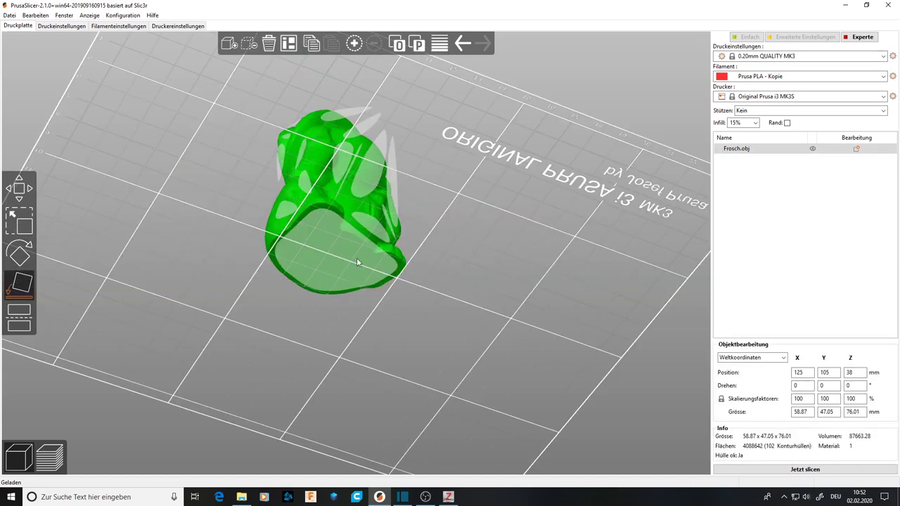
left_click_drag(443, 246, 467, 242)
left_click(492, 234)
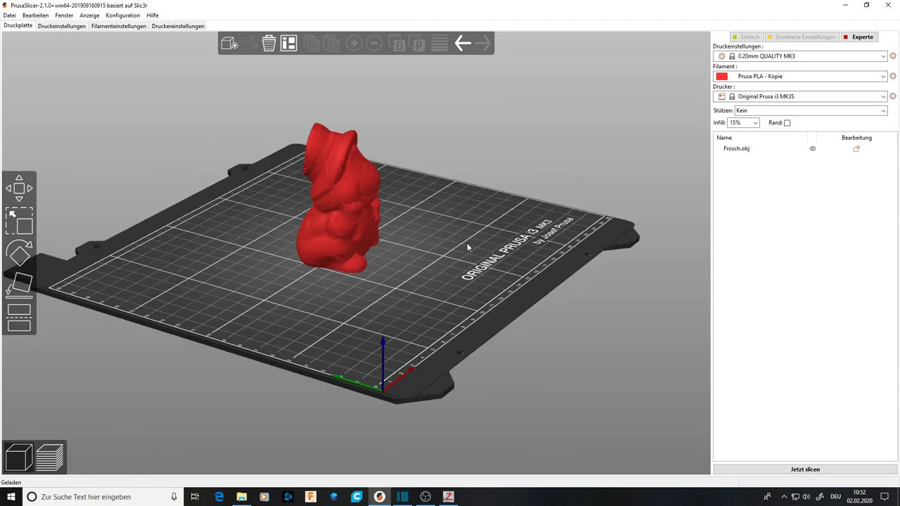
Step: Slice the figurine and inspect the layer preview from several sides
left_click(806, 469)
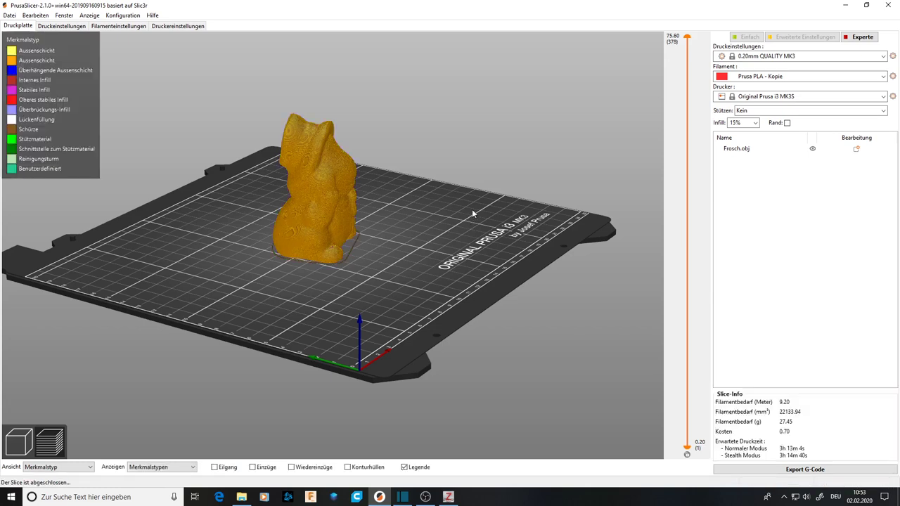
left_click_drag(472, 209, 422, 245)
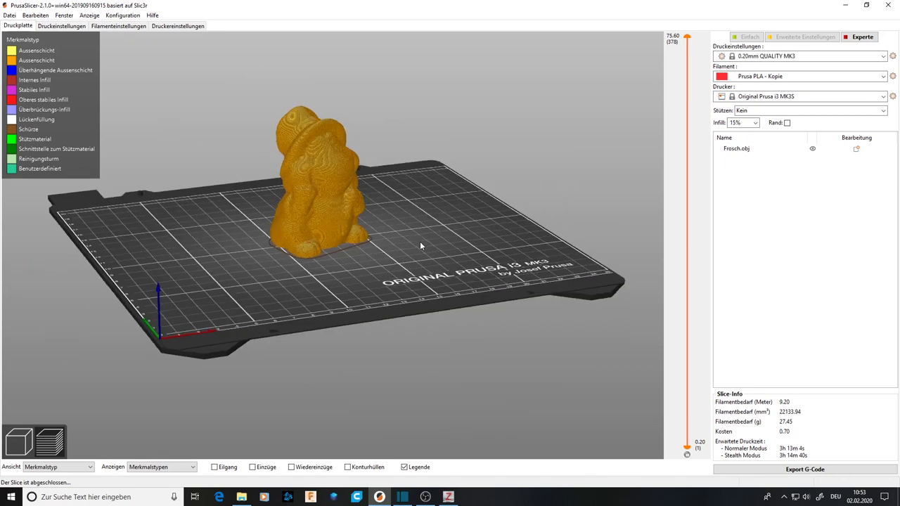
left_click_drag(245, 277, 341, 191)
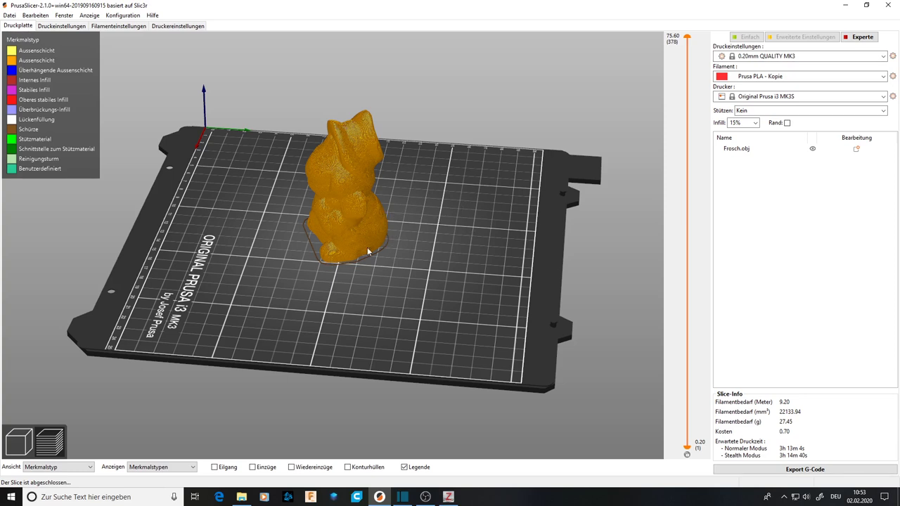
mouse_move(458, 256)
left_mouse_down()
mouse_move(420, 244)
mouse_move(442, 253)
mouse_move(523, 246)
mouse_move(542, 259)
mouse_move(308, 254)
mouse_move(463, 255)
left_mouse_up()
left_click_drag(187, 211, 427, 203)
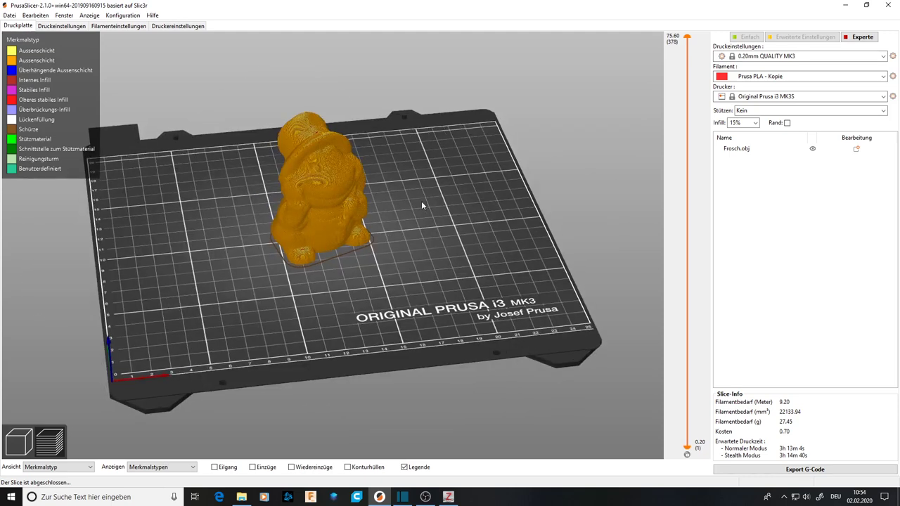
mouse_move(143, 208)
left_mouse_down()
mouse_move(200, 222)
mouse_move(207, 206)
mouse_move(228, 206)
mouse_move(151, 203)
left_mouse_up()
left_click_drag(374, 221, 430, 211)
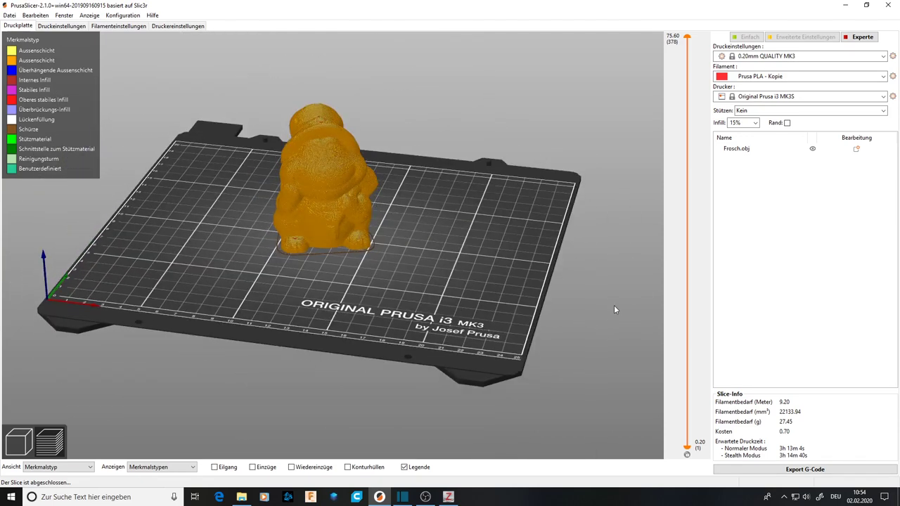